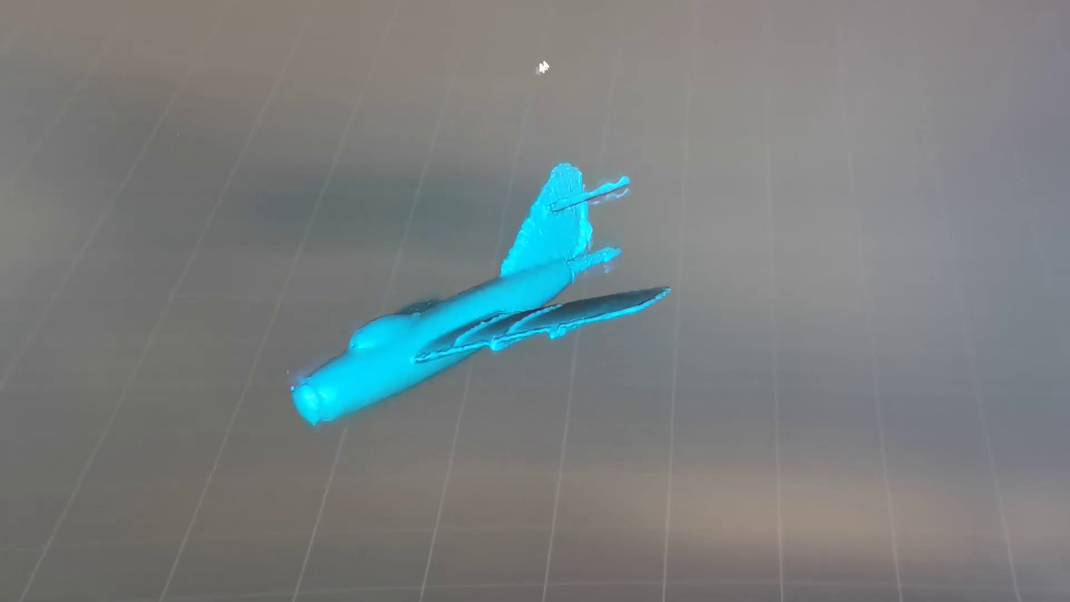
{"action": "left_click_drag", "start_coordinate": [266, 172], "coordinate": [533, 285]}
{"action": "scroll", "coordinate": [541, 281], "scroll_direction": "up", "scroll_amount": 10}
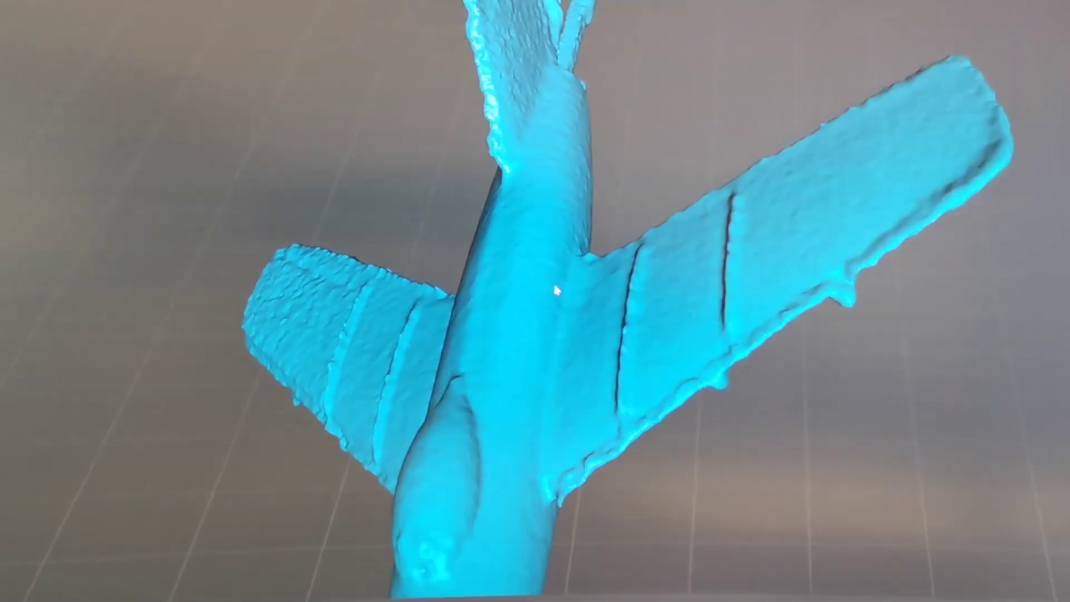
{"action": "left_click_drag", "start_coordinate": [490, 262], "coordinate": [278, 228]}
{"action": "scroll", "coordinate": [118, 306], "scroll_direction": "down", "scroll_amount": 5}
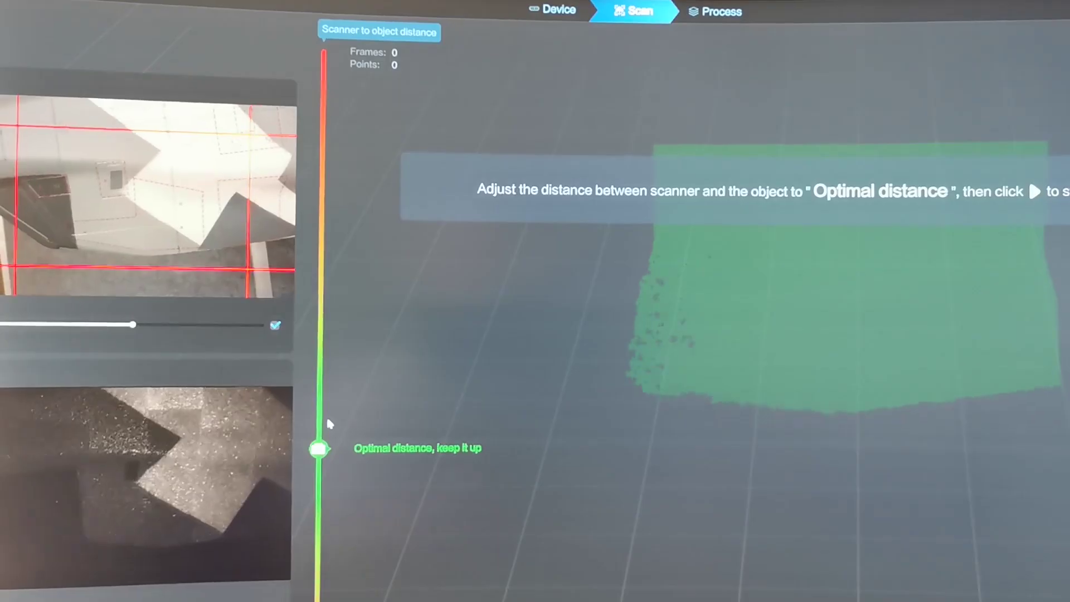
- Start scanning the jet fuselage, capturing a 95606-point scan for processing
{"action": "left_click", "coordinate": [1057, 237]}
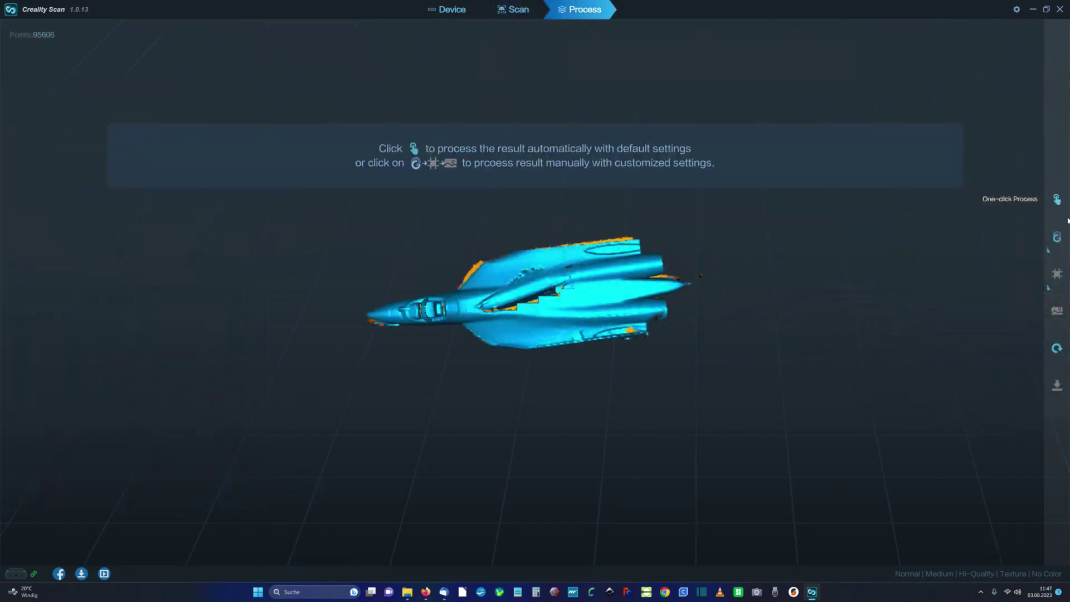
- Confirm one-click processing to mesh the jet with colour texture at 1009989 faces
{"action": "left_click", "coordinate": [519, 309]}
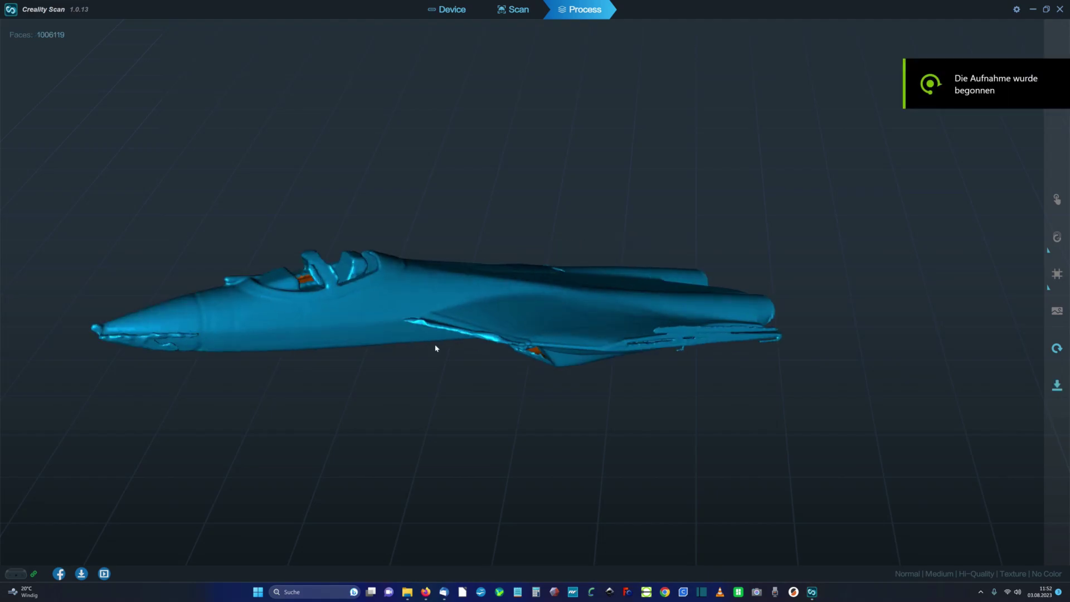
{"action": "mouse_move", "coordinate": [436, 349]}
{"action": "left_mouse_down"}
{"action": "mouse_move", "coordinate": [427, 346]}
{"action": "mouse_move", "coordinate": [493, 361]}
{"action": "mouse_move", "coordinate": [369, 286]}
{"action": "mouse_move", "coordinate": [539, 311]}
{"action": "mouse_move", "coordinate": [526, 315]}
{"action": "mouse_move", "coordinate": [557, 378]}
{"action": "mouse_move", "coordinate": [494, 326]}
{"action": "mouse_move", "coordinate": [490, 339]}
{"action": "mouse_move", "coordinate": [537, 378]}
{"action": "mouse_move", "coordinate": [470, 390]}
{"action": "mouse_move", "coordinate": [478, 359]}
{"action": "mouse_move", "coordinate": [487, 406]}
{"action": "mouse_move", "coordinate": [563, 426]}
{"action": "mouse_move", "coordinate": [760, 369]}
{"action": "mouse_move", "coordinate": [738, 310]}
{"action": "mouse_move", "coordinate": [633, 303]}
{"action": "mouse_move", "coordinate": [666, 297]}
{"action": "mouse_move", "coordinate": [705, 300]}
{"action": "mouse_move", "coordinate": [447, 349]}
{"action": "left_mouse_up"}
{"action": "scroll", "coordinate": [472, 350], "scroll_direction": "up", "scroll_amount": 3}
{"action": "scroll", "coordinate": [478, 349], "scroll_direction": "down", "scroll_amount": 3}
{"action": "scroll", "coordinate": [486, 406], "scroll_direction": "up", "scroll_amount": 5}
{"action": "scroll", "coordinate": [486, 407], "scroll_direction": "down", "scroll_amount": 5}
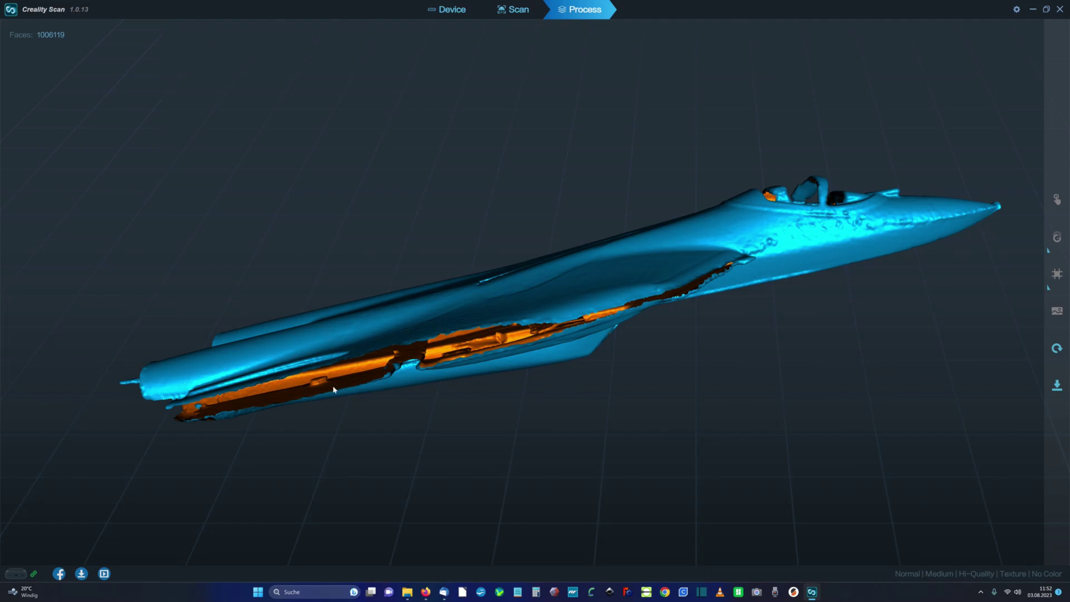
{"action": "left_click_drag", "start_coordinate": [305, 406], "coordinate": [503, 412]}
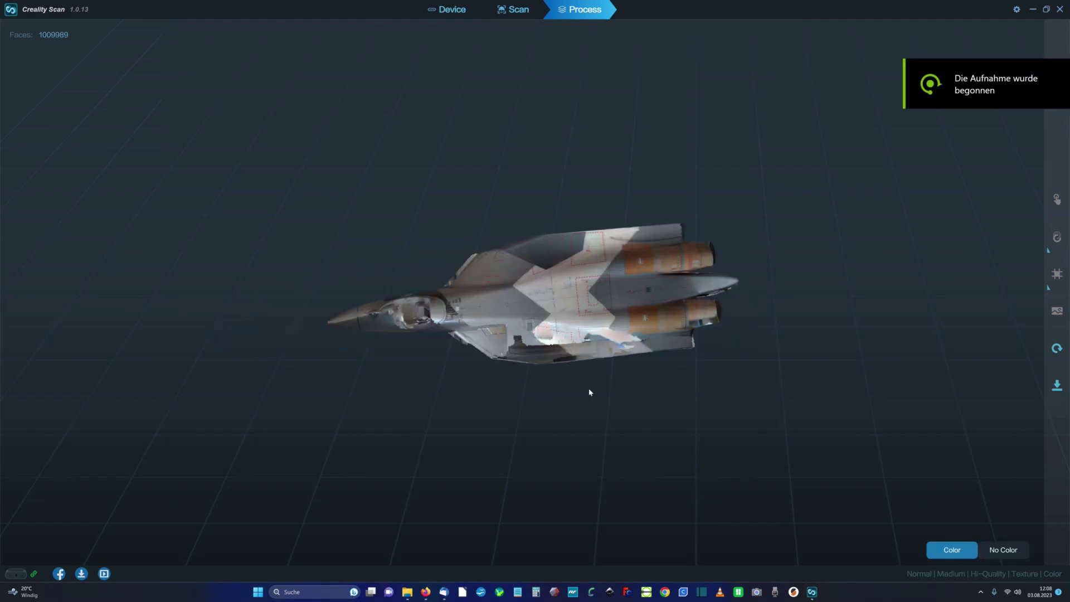
- Orbit and zoom the textured jet through oblique, nose-on, level, tail-on and lower three-quarter views
{"action": "left_click_drag", "start_coordinate": [590, 390], "coordinate": [535, 337]}
{"action": "left_click_drag", "start_coordinate": [511, 247], "coordinate": [681, 171]}
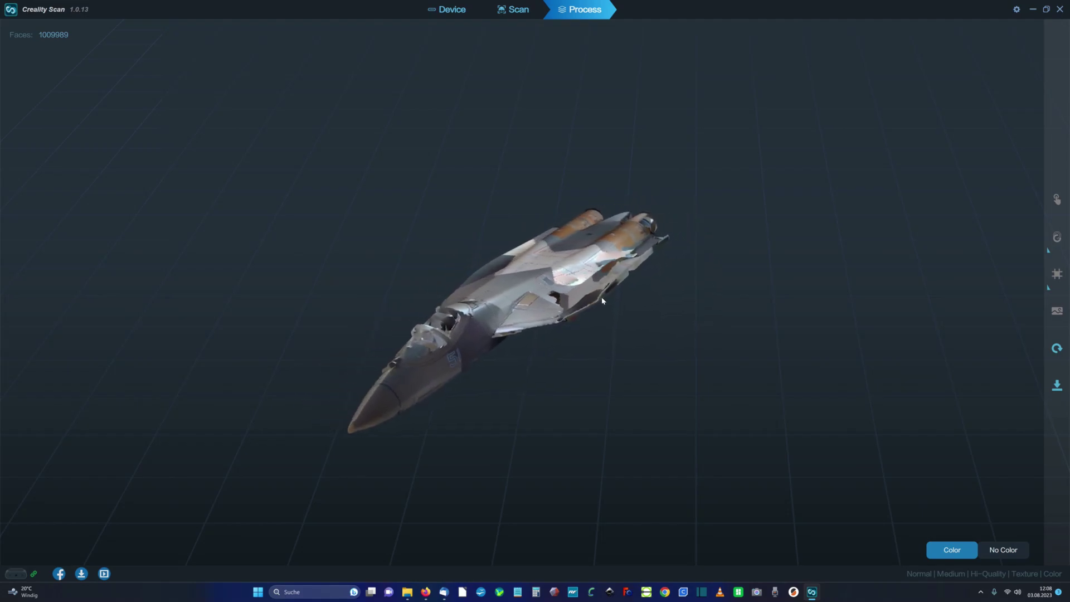
{"action": "scroll", "coordinate": [454, 406], "scroll_direction": "up", "scroll_amount": 5}
{"action": "left_click_drag", "start_coordinate": [457, 407], "coordinate": [635, 340]}
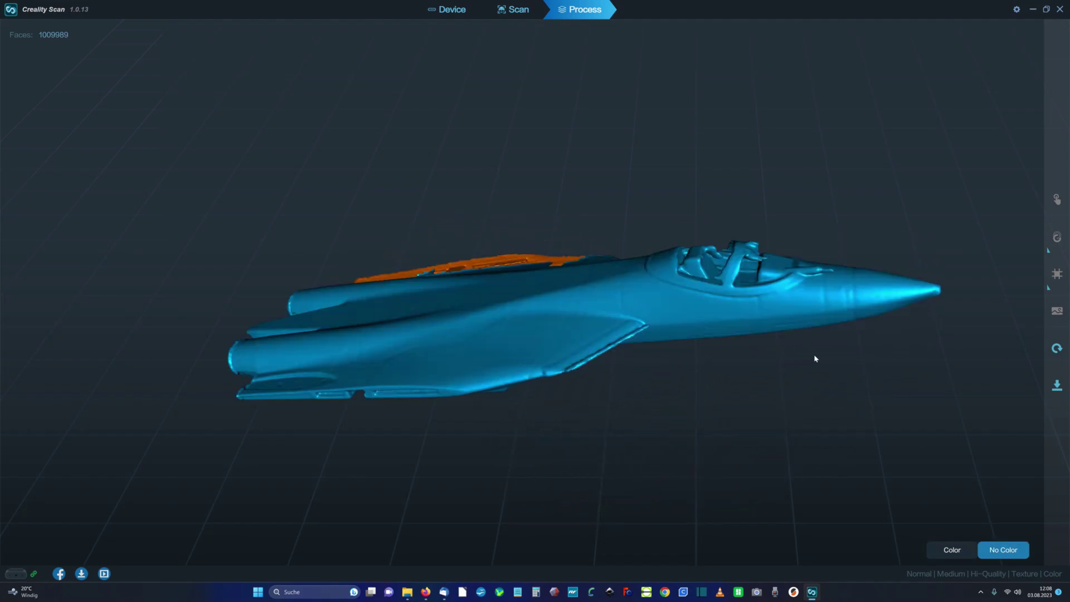
{"action": "left_click_drag", "start_coordinate": [814, 359], "coordinate": [671, 341]}
{"action": "scroll", "coordinate": [594, 370], "scroll_direction": "up", "scroll_amount": 3}
{"action": "left_click_drag", "start_coordinate": [746, 324], "coordinate": [559, 287]}
{"action": "left_click_drag", "start_coordinate": [538, 336], "coordinate": [490, 373]}
{"action": "scroll", "coordinate": [490, 372], "scroll_direction": "up", "scroll_amount": 5}
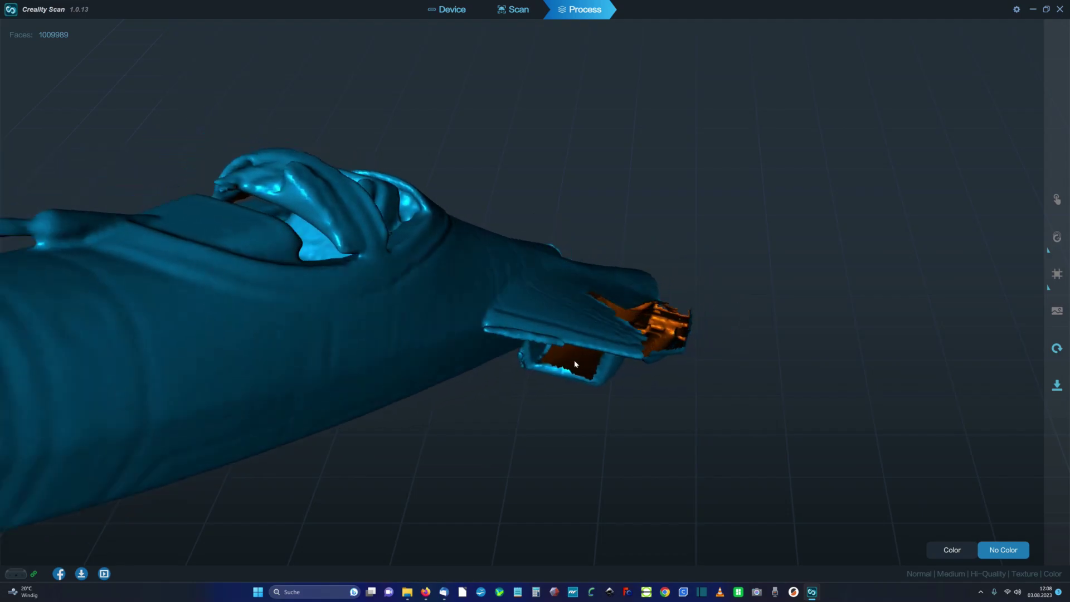
{"action": "left_click_drag", "start_coordinate": [584, 365], "coordinate": [503, 351]}
{"action": "left_click_drag", "start_coordinate": [643, 354], "coordinate": [592, 359]}
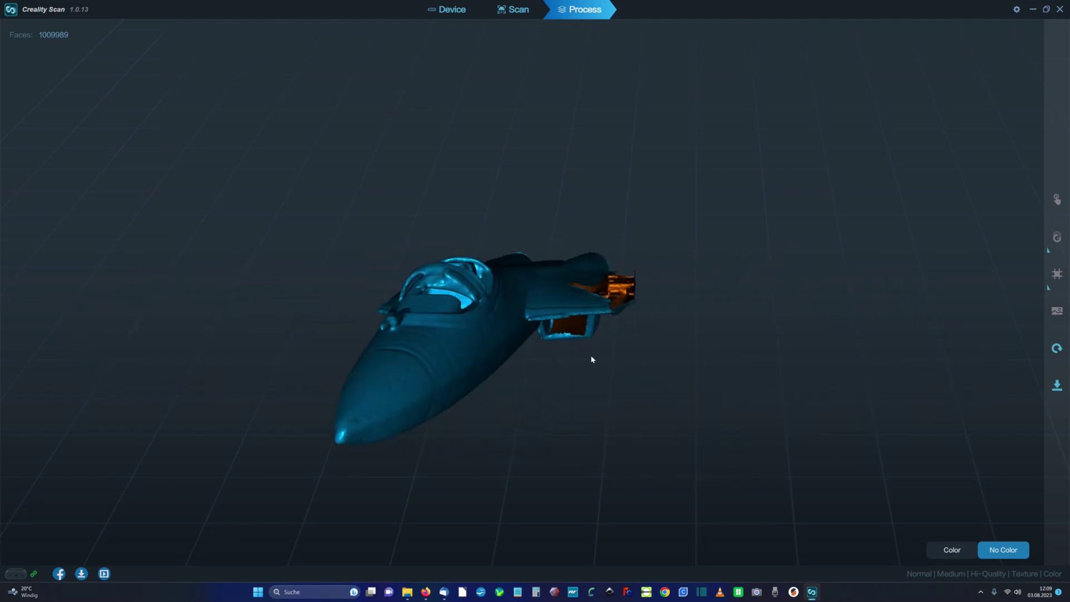
{"action": "scroll", "coordinate": [564, 370], "scroll_direction": "up", "scroll_amount": 10}
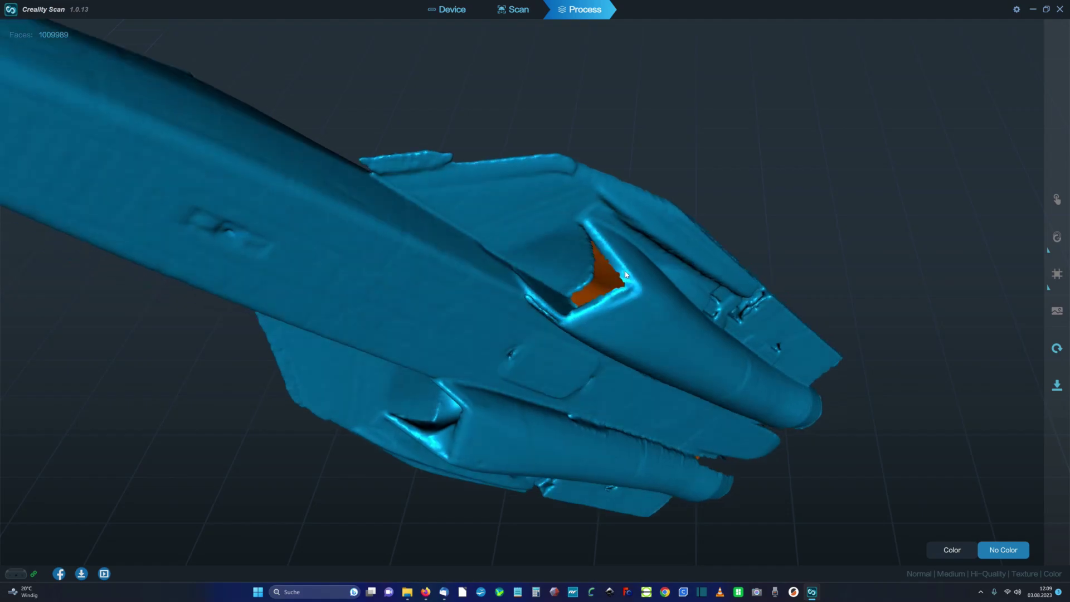
{"action": "scroll", "coordinate": [619, 392], "scroll_direction": "down", "scroll_amount": 8}
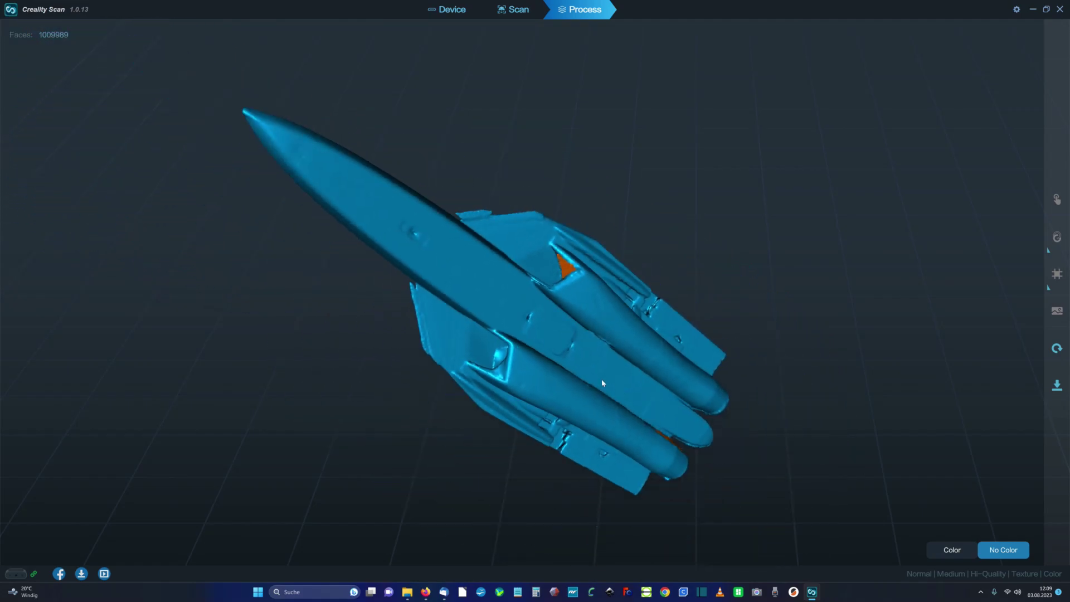
{"action": "left_click_drag", "start_coordinate": [606, 396], "coordinate": [673, 236]}
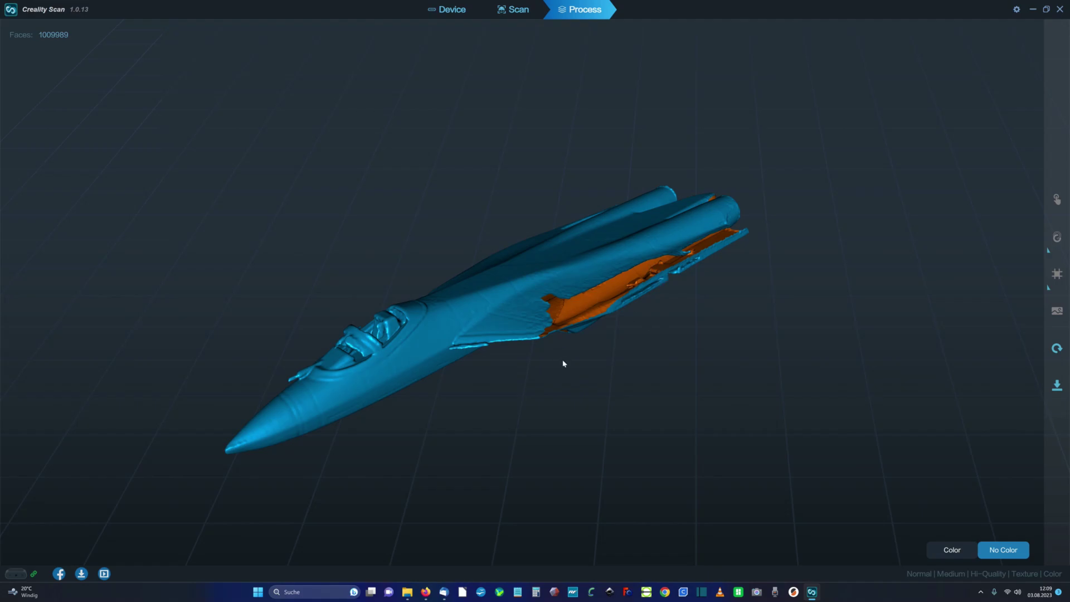
{"action": "scroll", "coordinate": [563, 363], "scroll_direction": "up", "scroll_amount": 5}
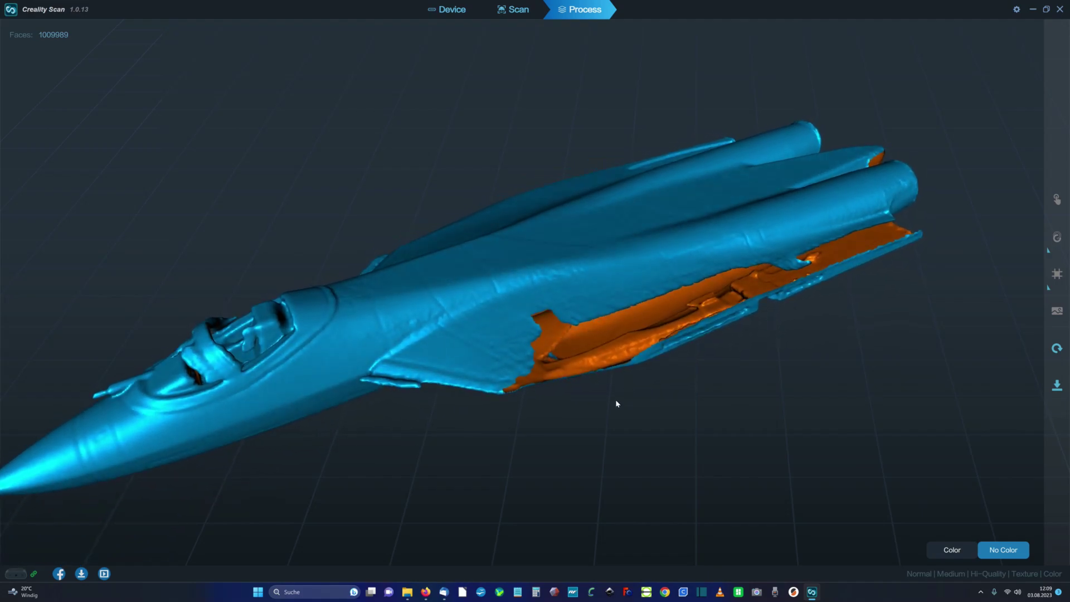
{"action": "left_click_drag", "start_coordinate": [617, 402], "coordinate": [582, 356]}
{"action": "left_click_drag", "start_coordinate": [379, 459], "coordinate": [131, 480]}
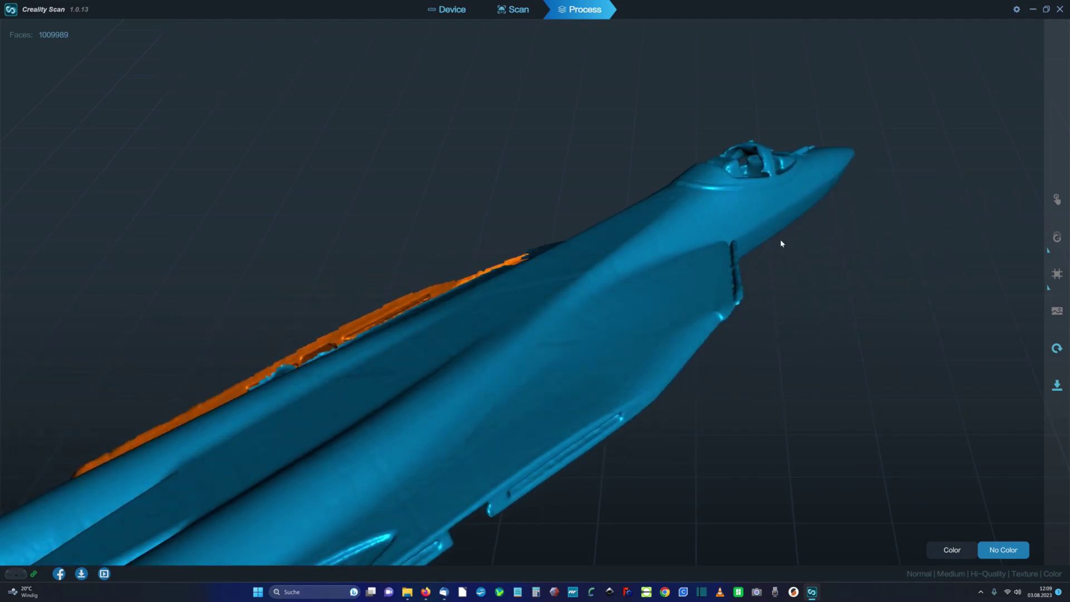
{"action": "left_click_drag", "start_coordinate": [245, 481], "coordinate": [214, 323]}
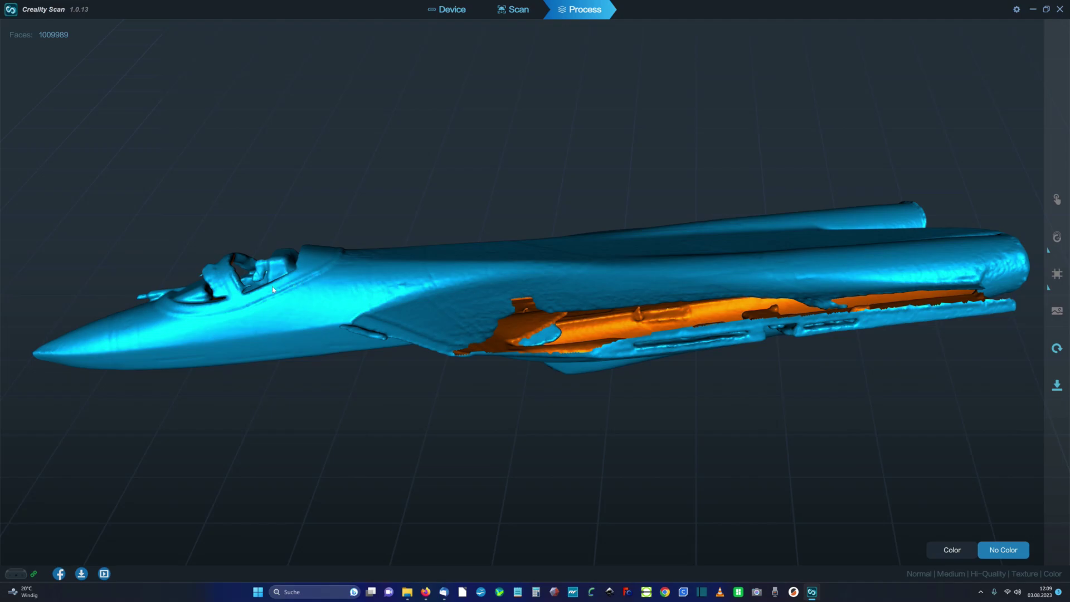
{"action": "left_click_drag", "start_coordinate": [546, 298], "coordinate": [566, 330]}
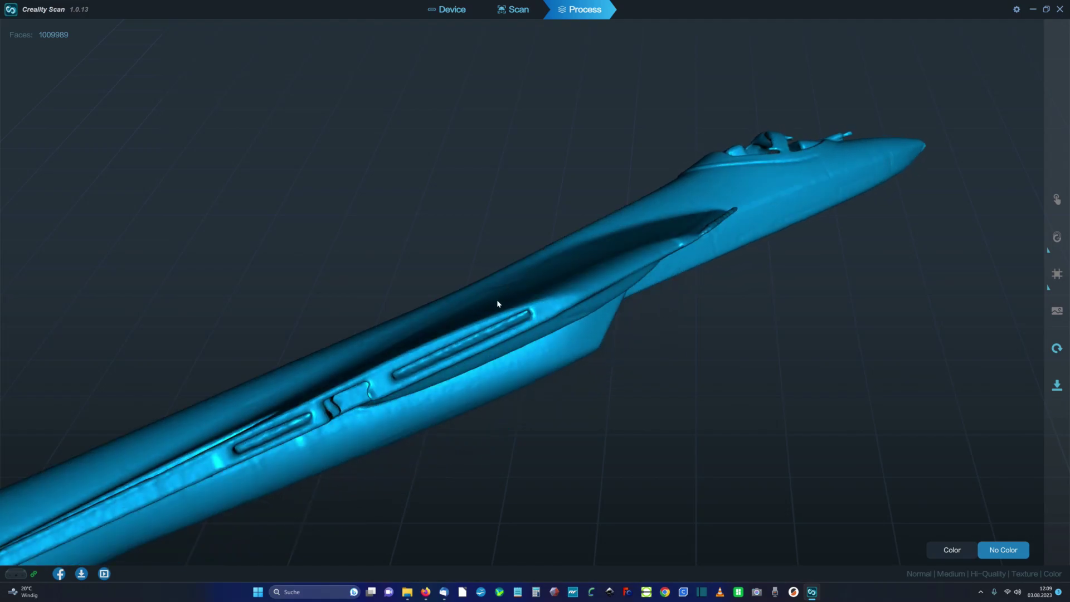
{"action": "left_click_drag", "start_coordinate": [498, 304], "coordinate": [251, 234]}
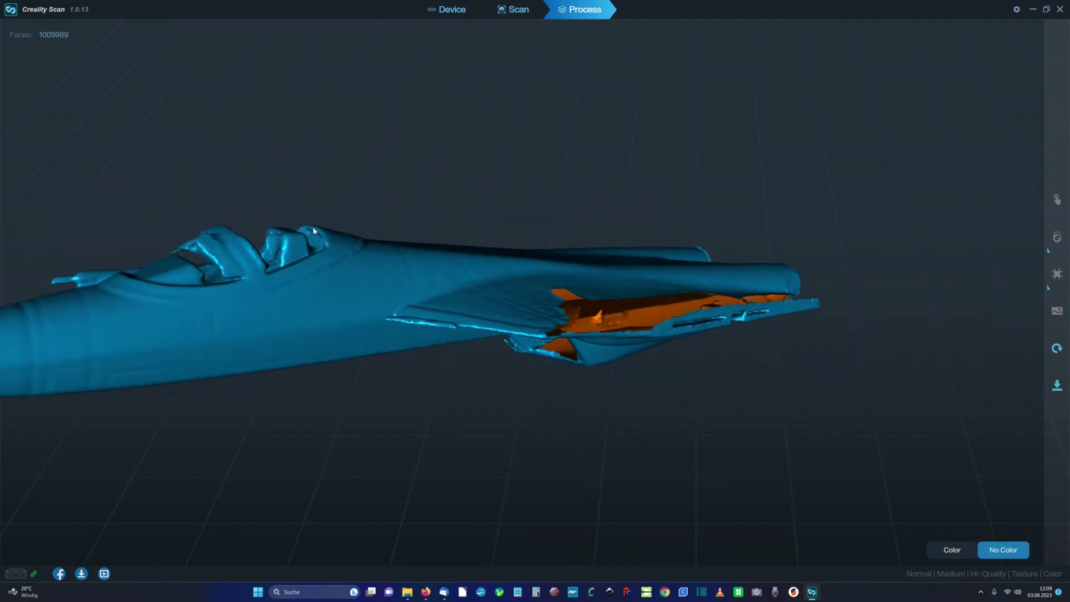
{"action": "scroll", "coordinate": [339, 281], "scroll_direction": "down", "scroll_amount": 8}
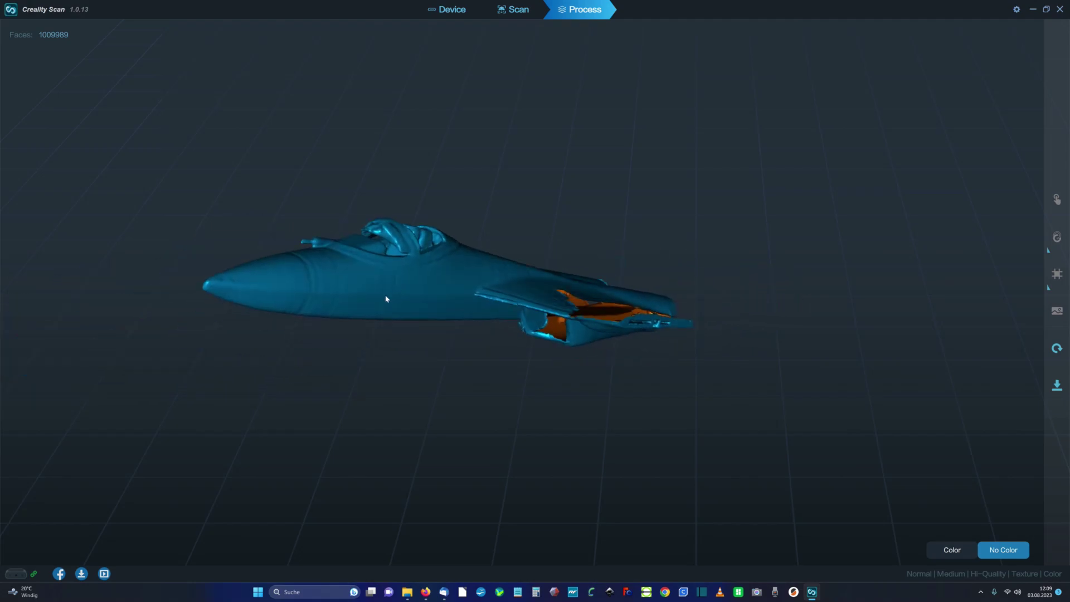
{"action": "scroll", "coordinate": [386, 298], "scroll_direction": "up", "scroll_amount": 3}
{"action": "left_click_drag", "start_coordinate": [330, 240], "coordinate": [322, 291]}
{"action": "scroll", "coordinate": [329, 311], "scroll_direction": "up", "scroll_amount": 3}
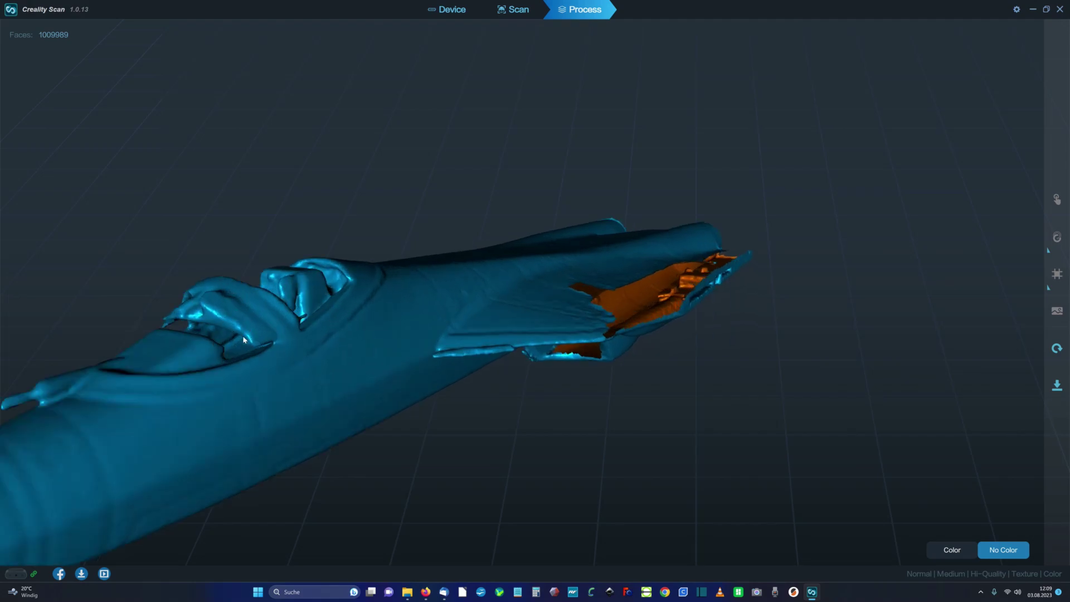
{"action": "left_click_drag", "start_coordinate": [335, 345], "coordinate": [284, 303]}
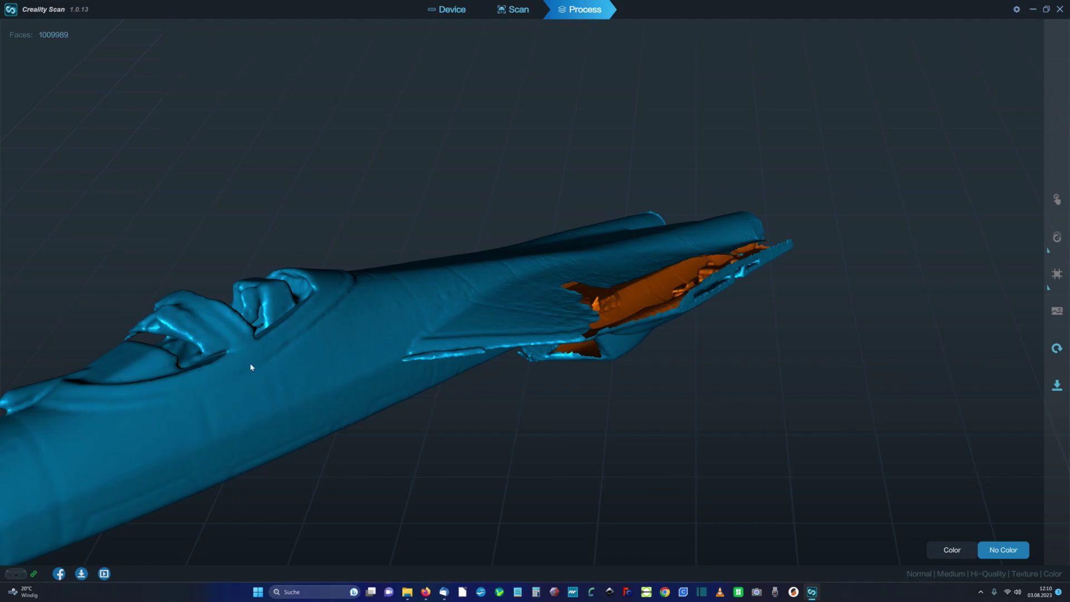
{"action": "scroll", "coordinate": [242, 410], "scroll_direction": "down", "scroll_amount": 5}
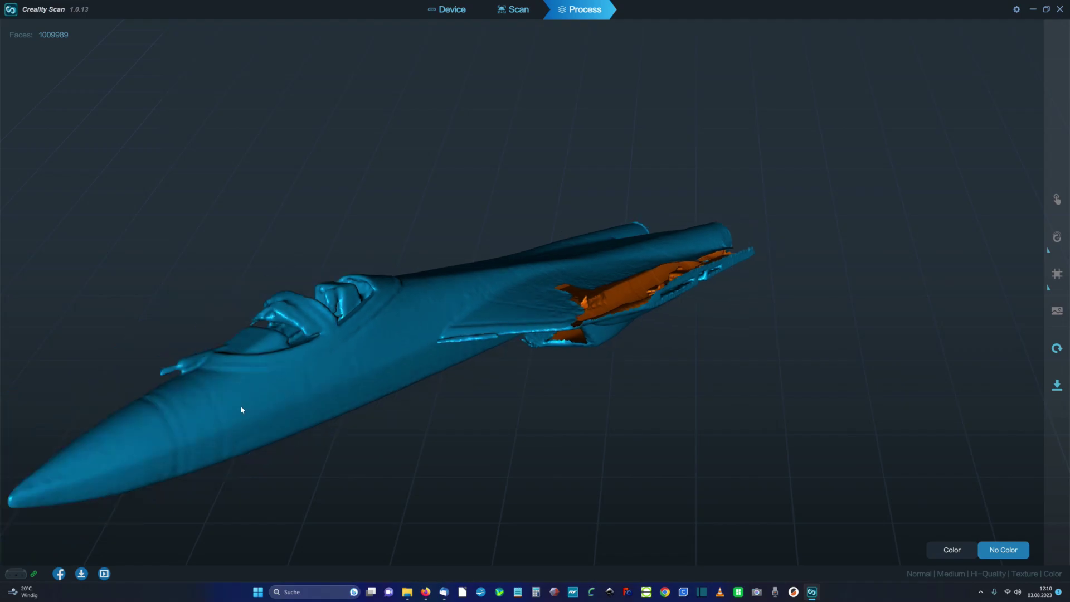
{"action": "left_click_drag", "start_coordinate": [344, 382], "coordinate": [678, 389]}
{"action": "scroll", "coordinate": [574, 432], "scroll_direction": "up", "scroll_amount": 5}
{"action": "scroll", "coordinate": [624, 443], "scroll_direction": "up", "scroll_amount": 5}
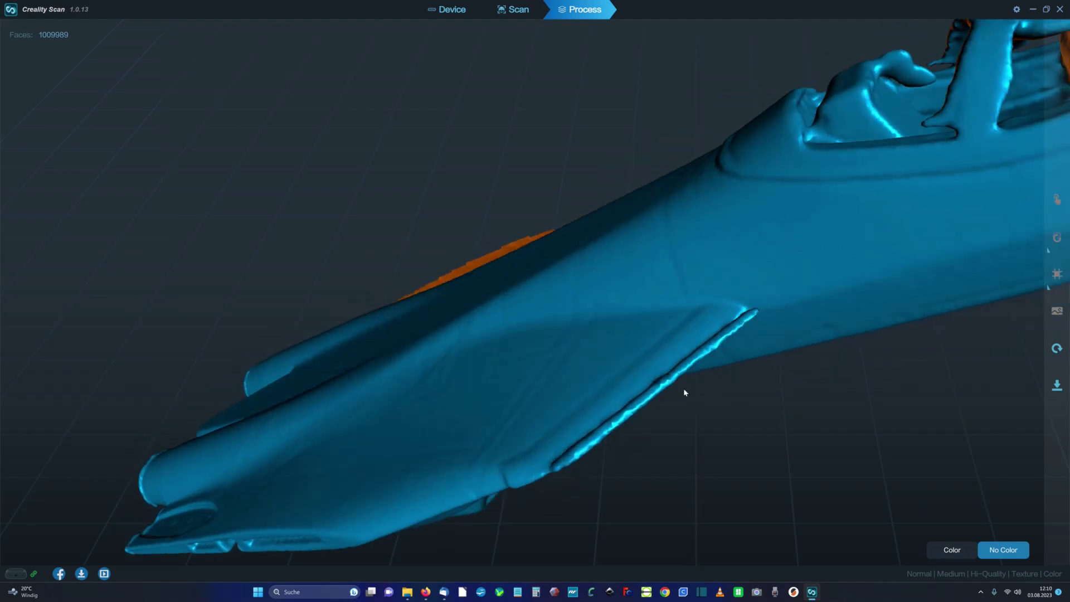
{"action": "scroll", "coordinate": [699, 379], "scroll_direction": "up", "scroll_amount": 3}
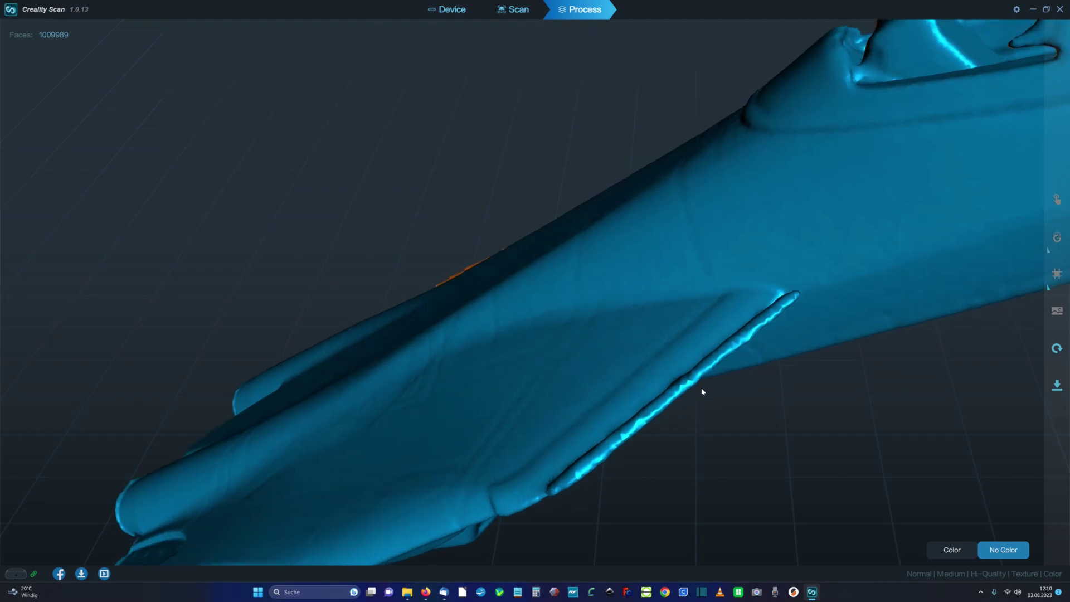
{"action": "left_click_drag", "start_coordinate": [700, 387], "coordinate": [809, 326]}
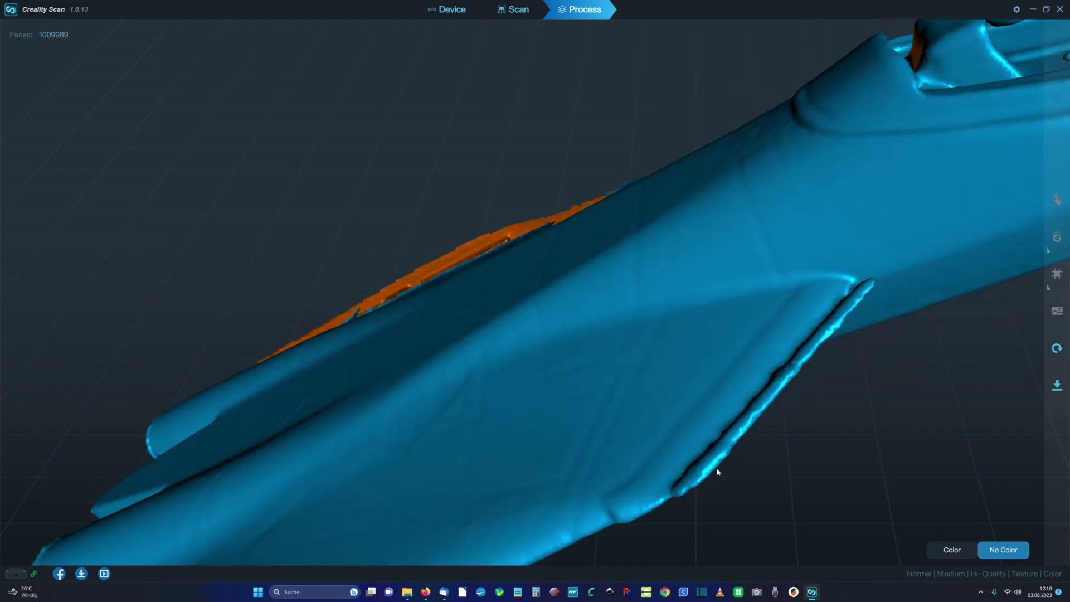
{"action": "left_click_drag", "start_coordinate": [779, 411], "coordinate": [765, 344]}
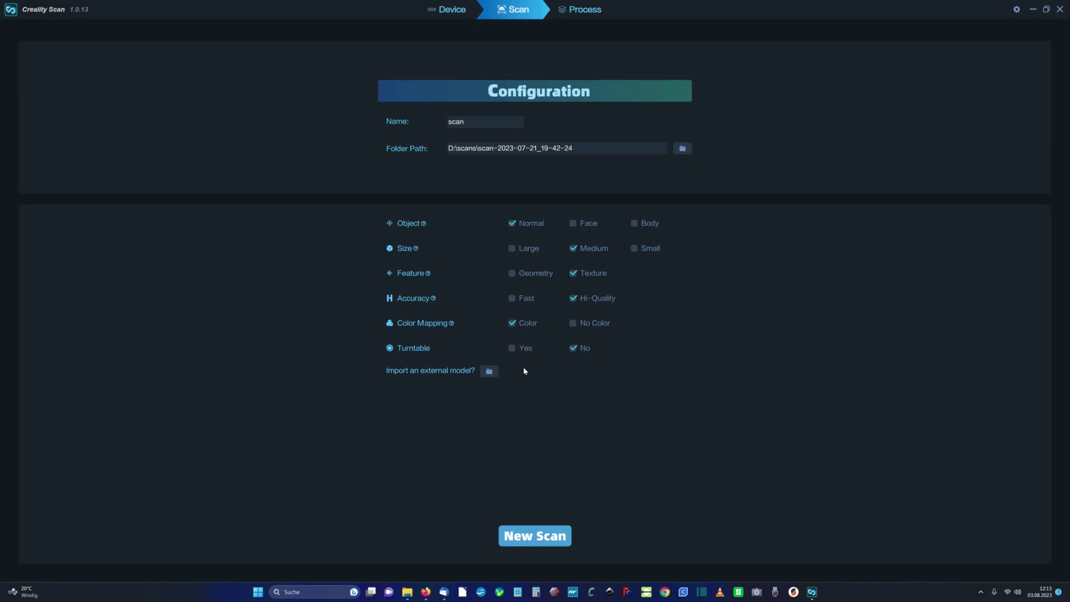
- Start a new scan with the current settings to capture the jet's nose section
{"action": "left_click", "coordinate": [553, 541]}
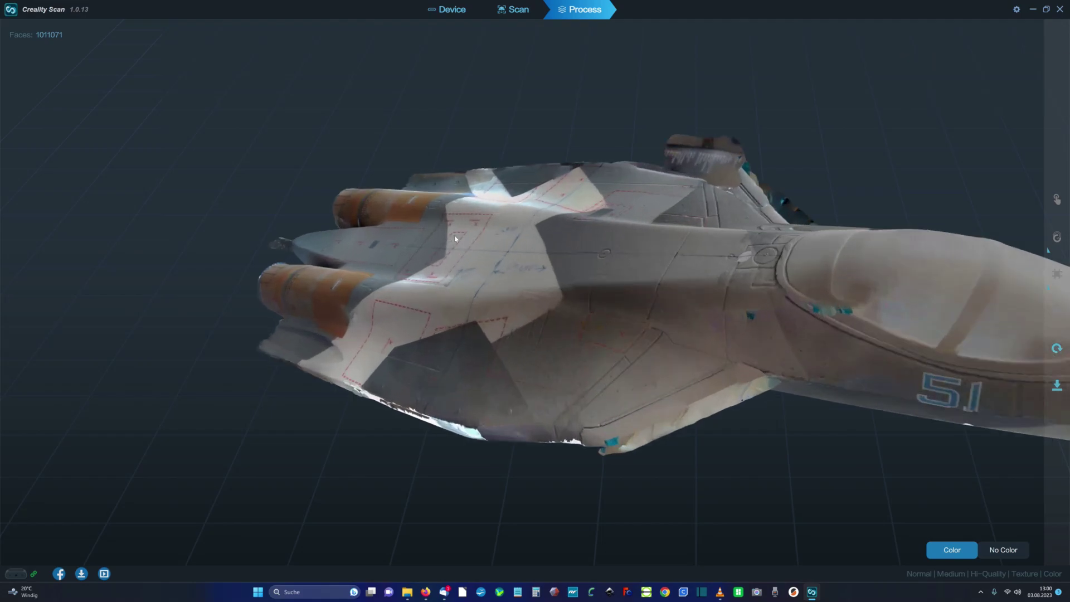
{"action": "left_click_drag", "start_coordinate": [497, 315], "coordinate": [583, 338]}
{"action": "left_click_drag", "start_coordinate": [418, 272], "coordinate": [429, 384]}
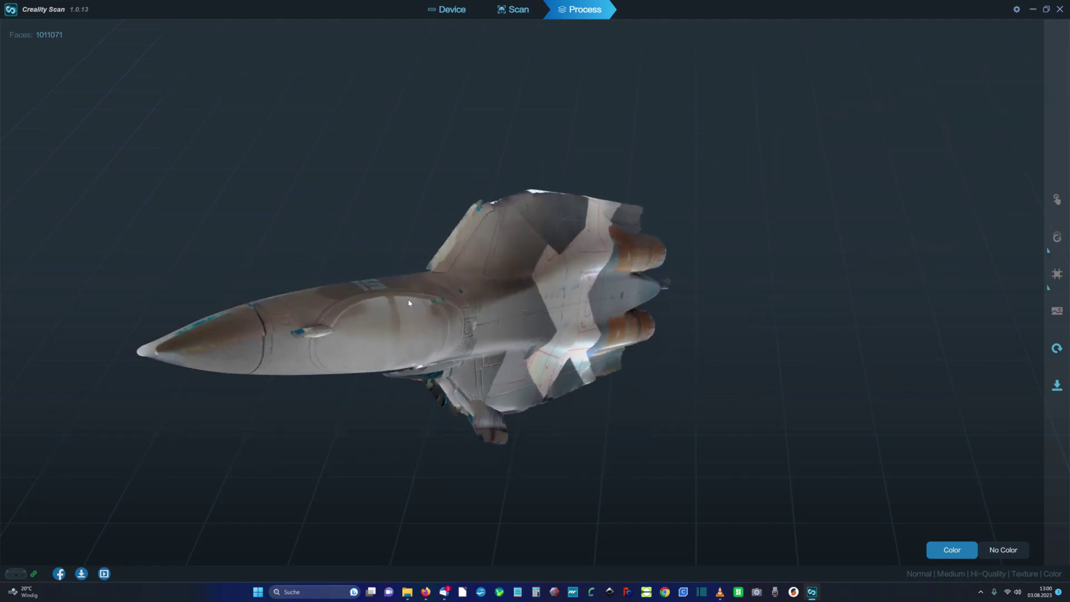
- Switch the jet scan to No Color and orbit it from above and oblique sides
{"action": "left_click", "coordinate": [1003, 550]}
{"action": "left_click_drag", "start_coordinate": [691, 361], "coordinate": [627, 280]}
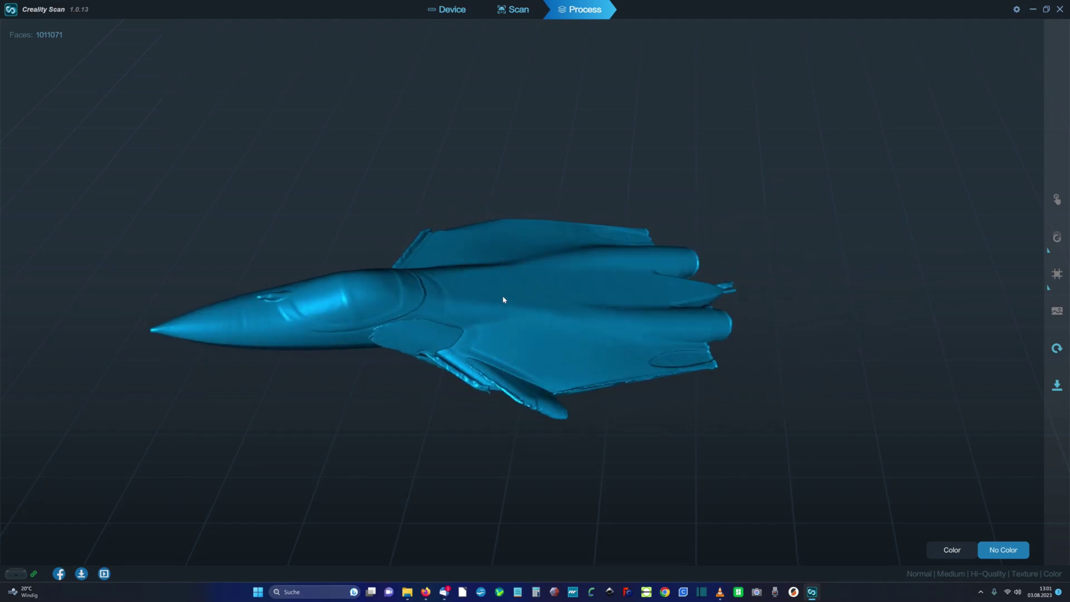
{"action": "left_click_drag", "start_coordinate": [505, 297], "coordinate": [587, 277]}
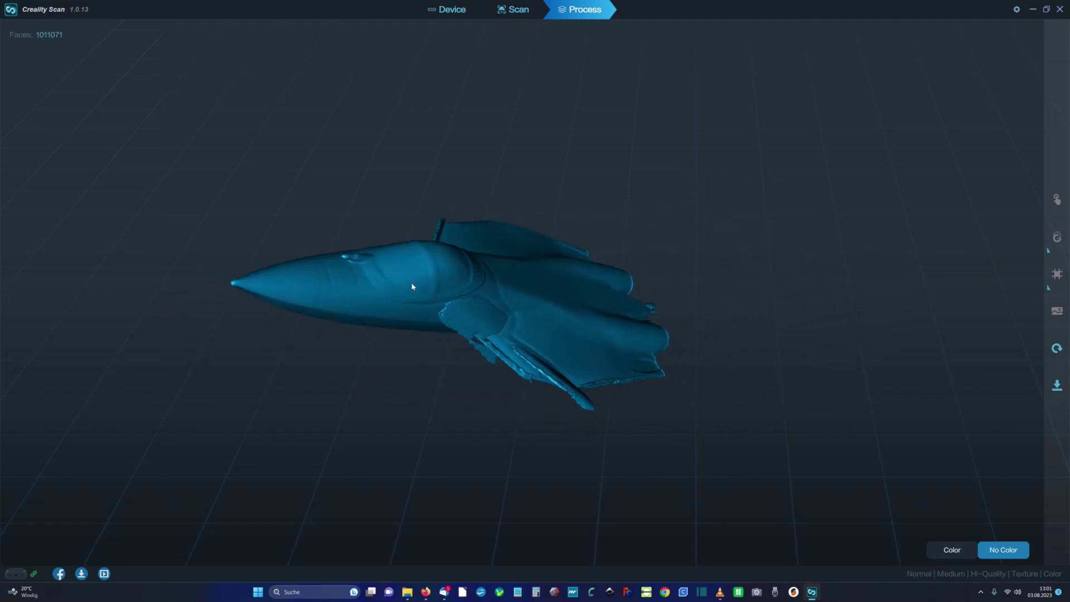
{"action": "left_click_drag", "start_coordinate": [598, 352], "coordinate": [432, 228]}
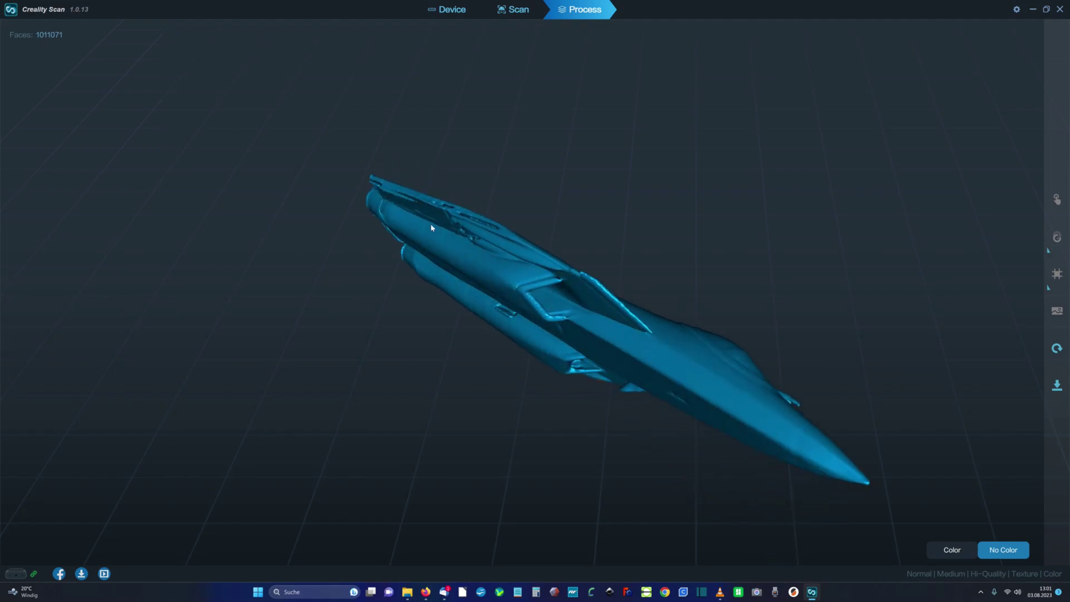
{"action": "left_click_drag", "start_coordinate": [479, 284], "coordinate": [578, 236]}
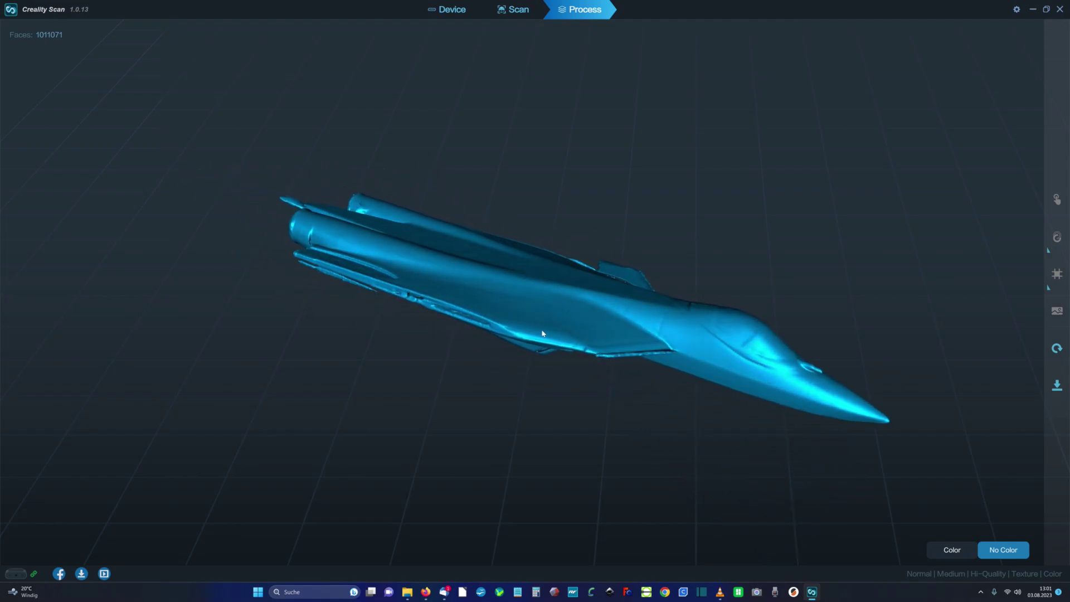
{"action": "left_click_drag", "start_coordinate": [561, 363], "coordinate": [214, 248]}
- Orbit and zoom the bare mesh to inspect its sides and underside
{"action": "left_click_drag", "start_coordinate": [290, 254], "coordinate": [603, 364]}
{"action": "left_click_drag", "start_coordinate": [187, 228], "coordinate": [544, 315]}
{"action": "scroll", "coordinate": [635, 336], "scroll_direction": "down", "scroll_amount": 5}
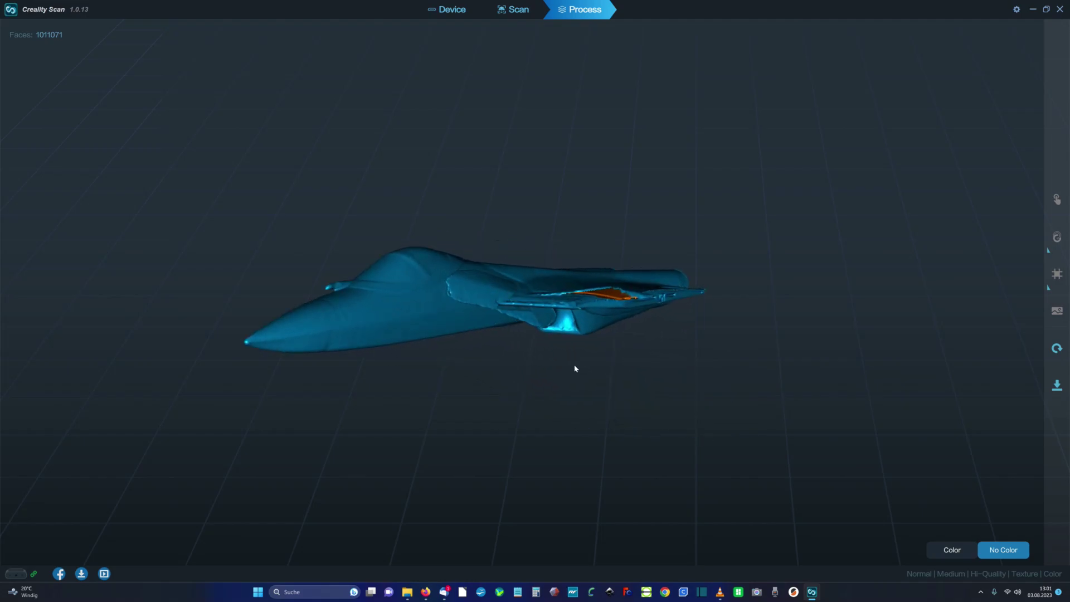
{"action": "left_click_drag", "start_coordinate": [480, 395], "coordinate": [553, 313]}
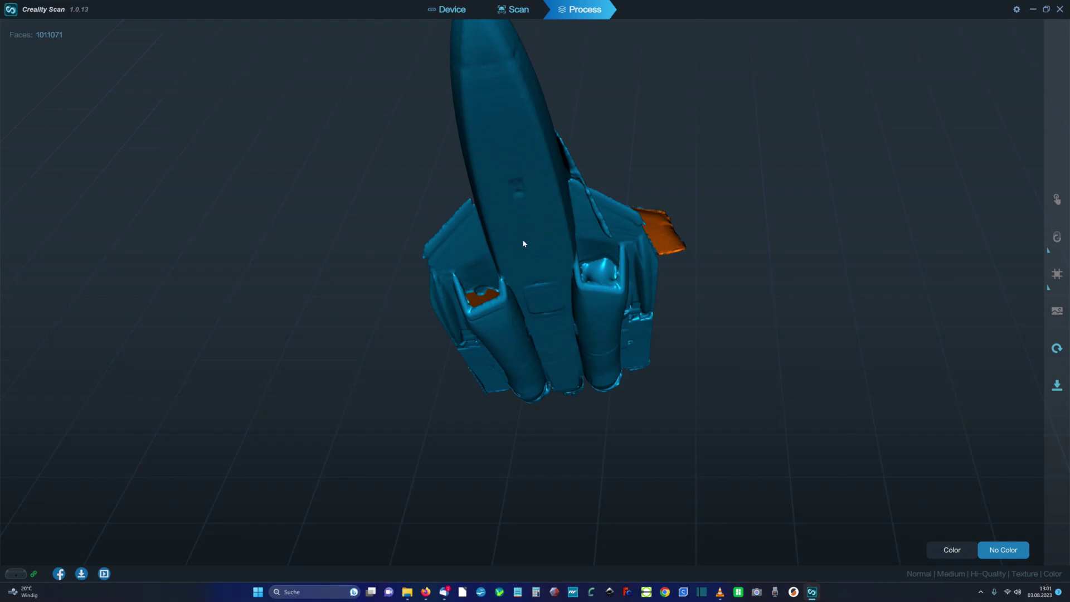
{"action": "mouse_move", "coordinate": [569, 268]}
{"action": "left_mouse_down"}
{"action": "mouse_move", "coordinate": [571, 307]}
{"action": "mouse_move", "coordinate": [578, 172]}
{"action": "mouse_move", "coordinate": [580, 258]}
{"action": "mouse_move", "coordinate": [535, 369]}
{"action": "mouse_move", "coordinate": [478, 369]}
{"action": "left_mouse_up"}
{"action": "left_click_drag", "start_coordinate": [516, 329], "coordinate": [591, 379]}
- Toggle between Color and No Color while orbiting the fuselage side, ending on No Color
{"action": "left_click", "coordinate": [951, 550]}
{"action": "left_click_drag", "start_coordinate": [829, 442], "coordinate": [512, 342]}
{"action": "scroll", "coordinate": [452, 336], "scroll_direction": "up", "scroll_amount": 2}
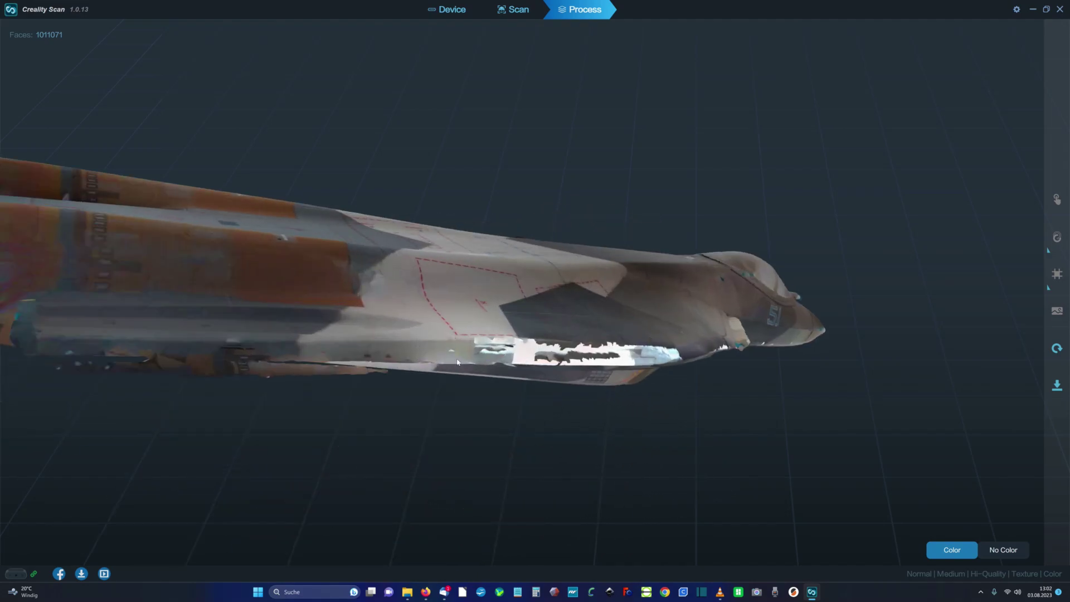
{"action": "left_click", "coordinate": [996, 555]}
{"action": "scroll", "coordinate": [244, 365], "scroll_direction": "up", "scroll_amount": 2}
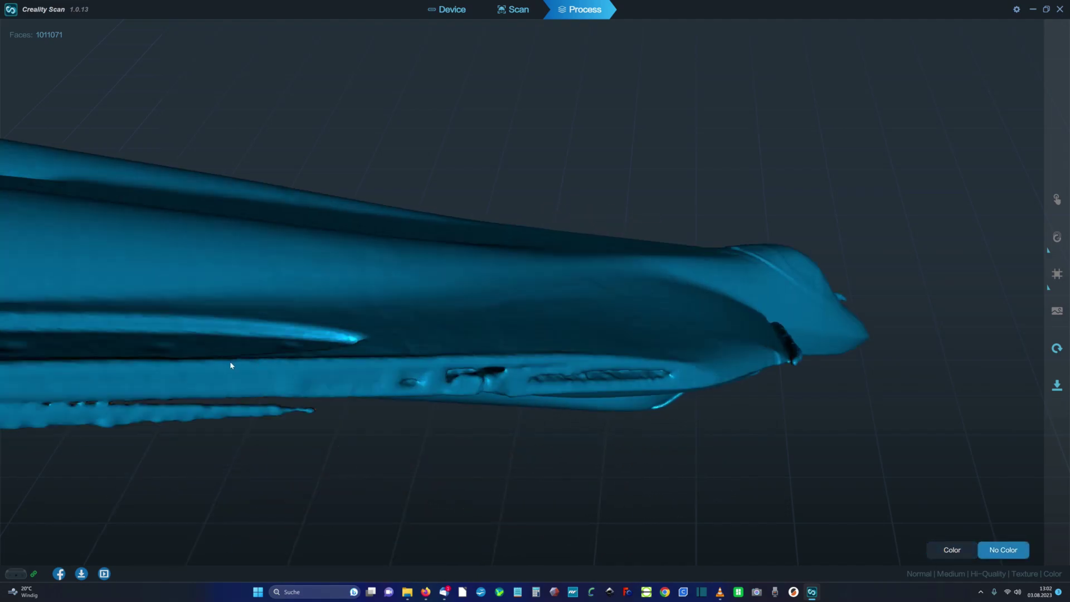
{"action": "left_click_drag", "start_coordinate": [385, 371], "coordinate": [410, 378]}
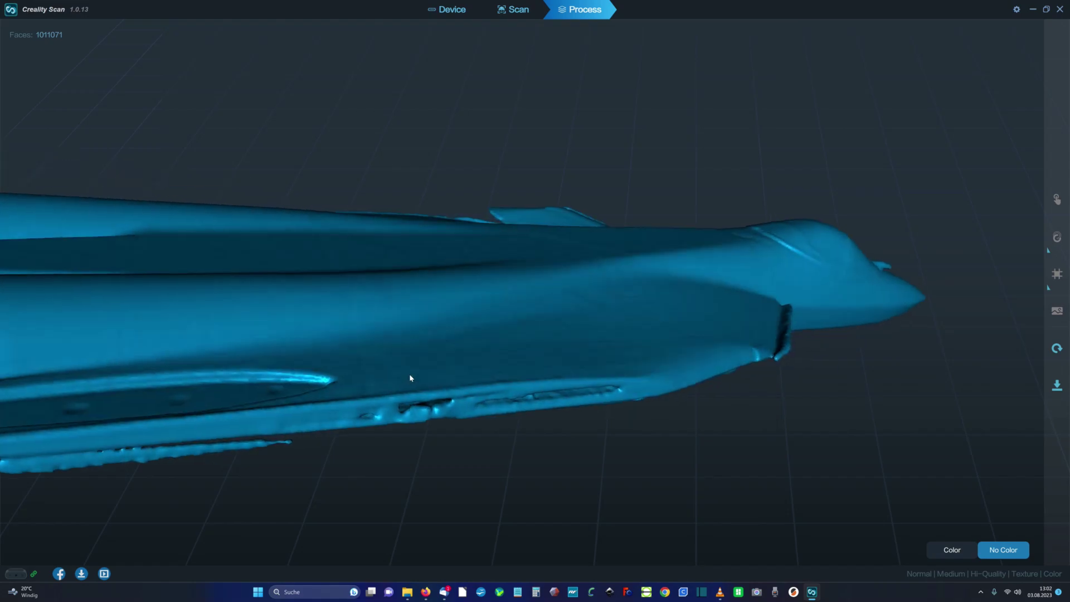
{"action": "left_click", "coordinate": [942, 550]}
{"action": "left_click_drag", "start_coordinate": [924, 527], "coordinate": [750, 331]}
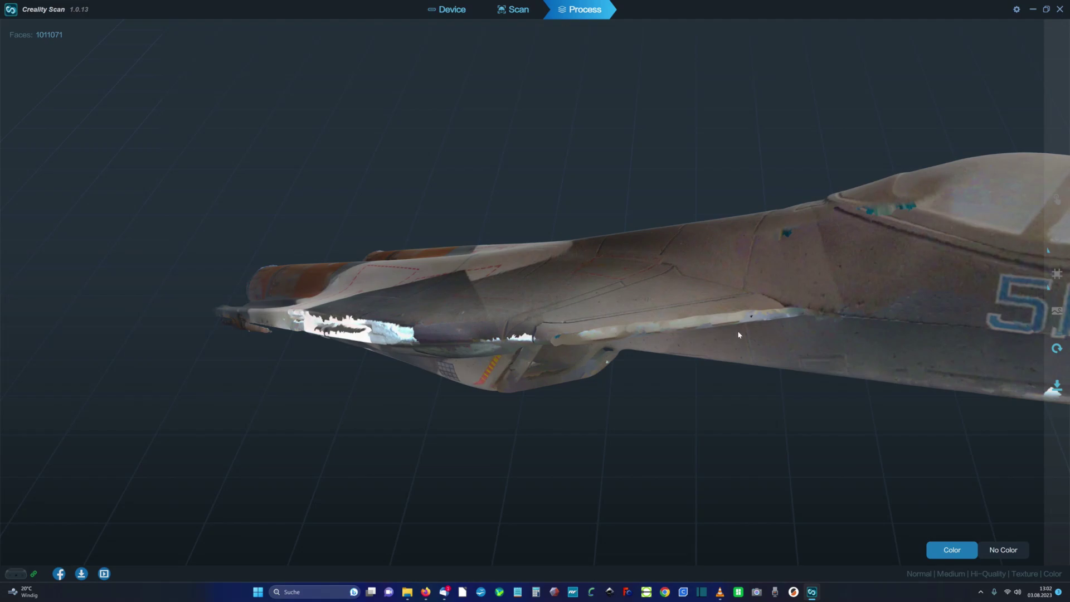
{"action": "left_click", "coordinate": [1003, 549]}
{"action": "left_click_drag", "start_coordinate": [942, 518], "coordinate": [576, 327]}
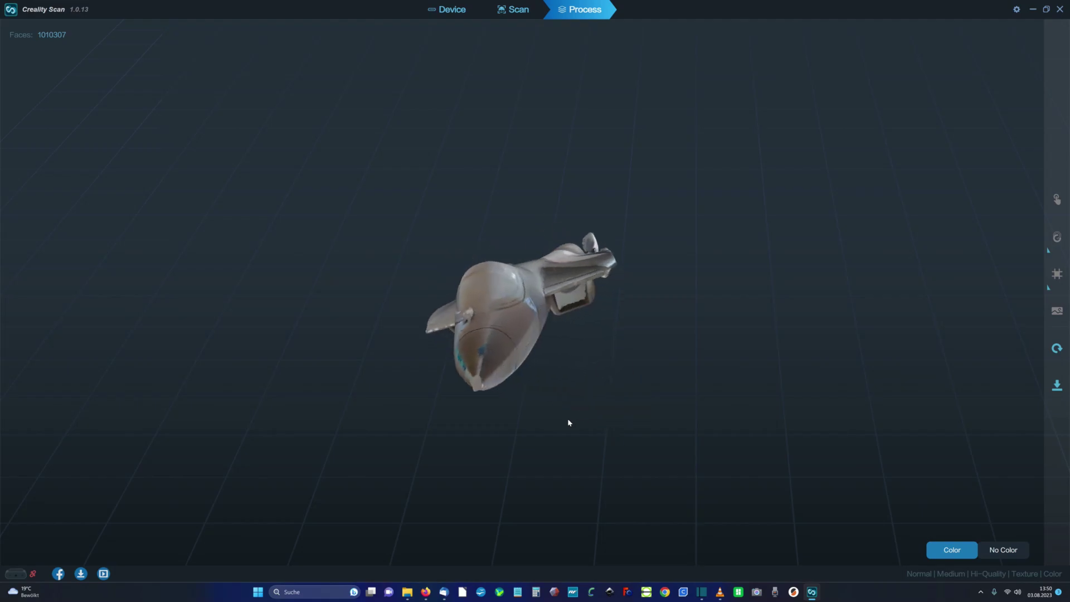
- Orbit and zoom the 1010307-face scan to show its underside
{"action": "left_click_drag", "start_coordinate": [529, 396], "coordinate": [663, 368]}
{"action": "scroll", "coordinate": [477, 439], "scroll_direction": "up", "scroll_amount": 3}
- Switch the 1010307-face scan to No Color and orbit it to a nose-on view
{"action": "left_click", "coordinate": [993, 550]}
{"action": "scroll", "coordinate": [721, 461], "scroll_direction": "up", "scroll_amount": 2}
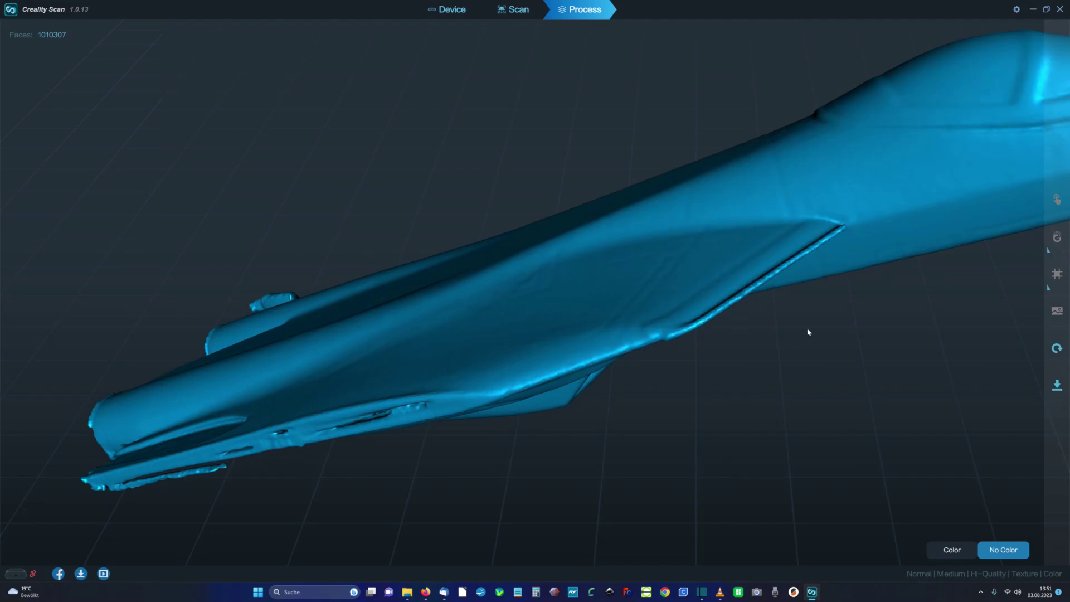
{"action": "scroll", "coordinate": [841, 253], "scroll_direction": "up", "scroll_amount": 4}
{"action": "left_click_drag", "start_coordinate": [841, 253], "coordinate": [662, 369]}
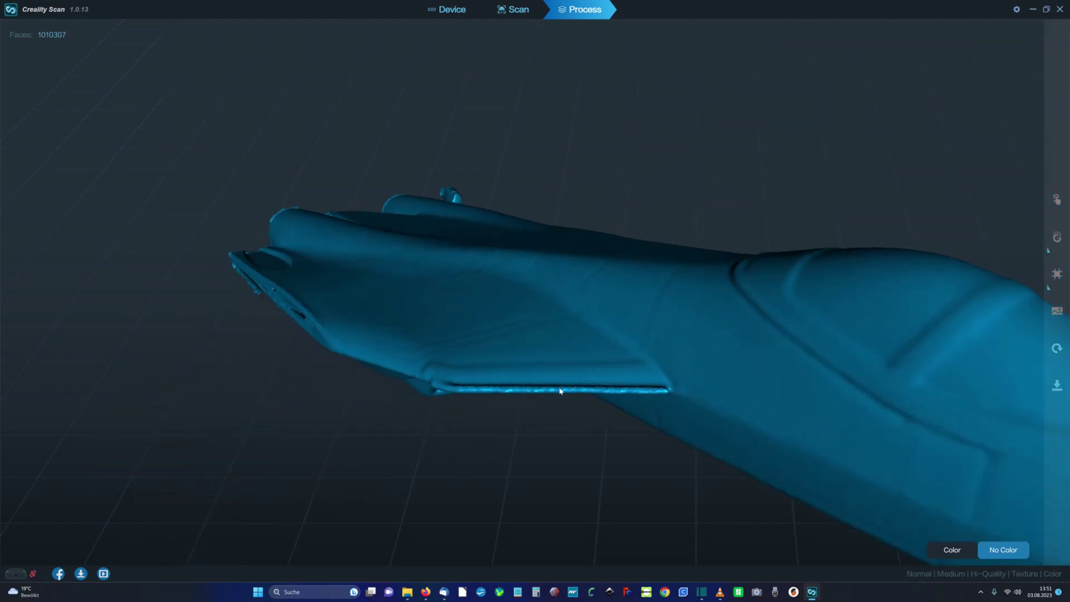
{"action": "left_click_drag", "start_coordinate": [559, 390], "coordinate": [353, 524]}
{"action": "left_click_drag", "start_coordinate": [232, 332], "coordinate": [527, 459]}
- Zoom and orbit the bare mesh through tail-on, long side and nose-along views
{"action": "scroll", "coordinate": [528, 458], "scroll_direction": "down", "scroll_amount": 5}
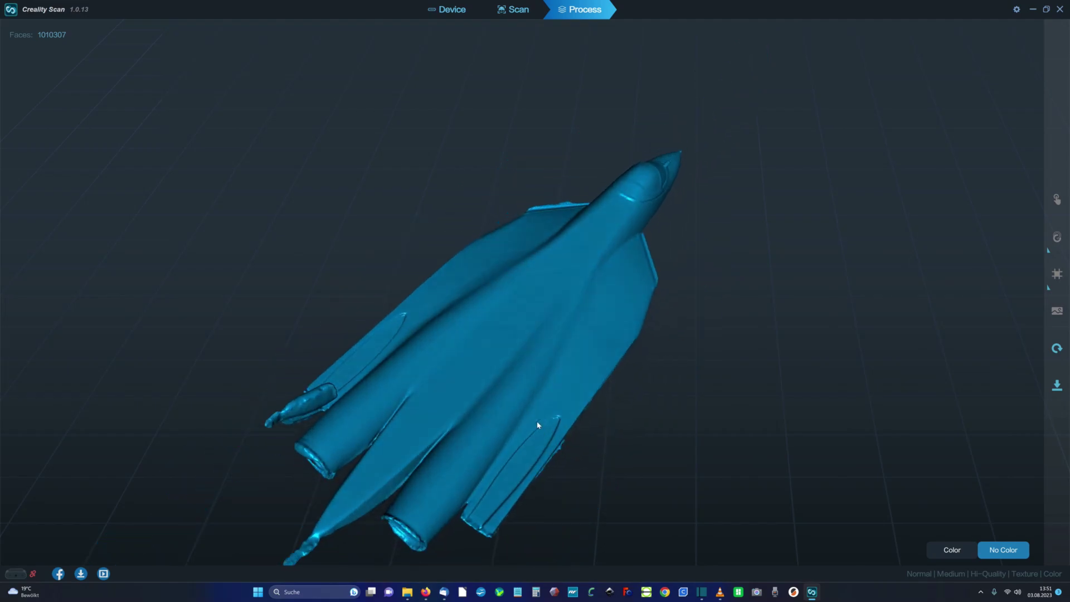
{"action": "left_click_drag", "start_coordinate": [537, 420], "coordinate": [320, 456]}
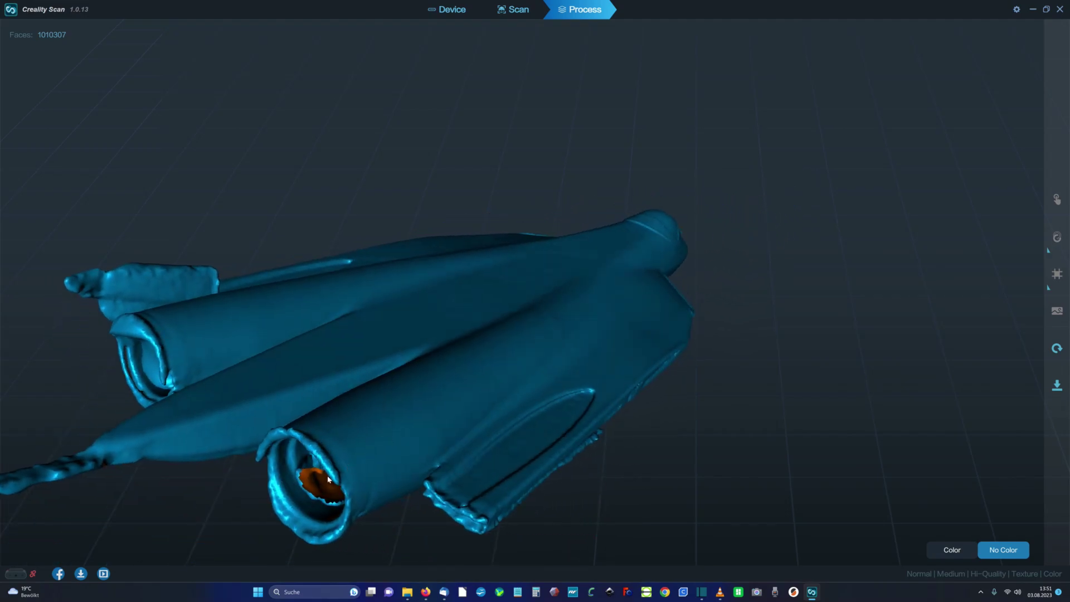
{"action": "left_click_drag", "start_coordinate": [324, 479], "coordinate": [631, 397]}
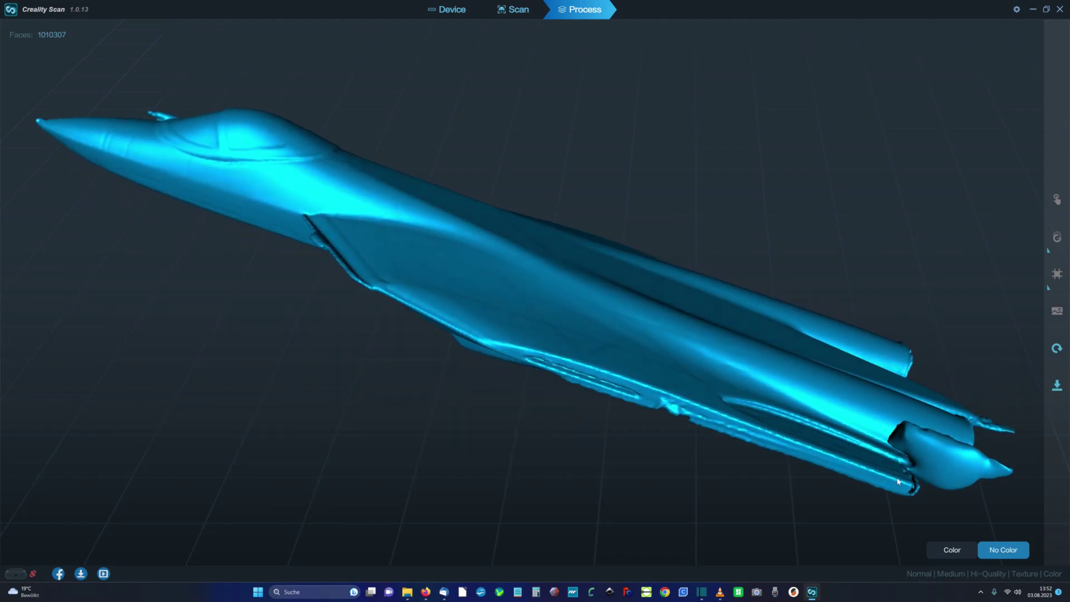
{"action": "scroll", "coordinate": [715, 428], "scroll_direction": "up", "scroll_amount": 2}
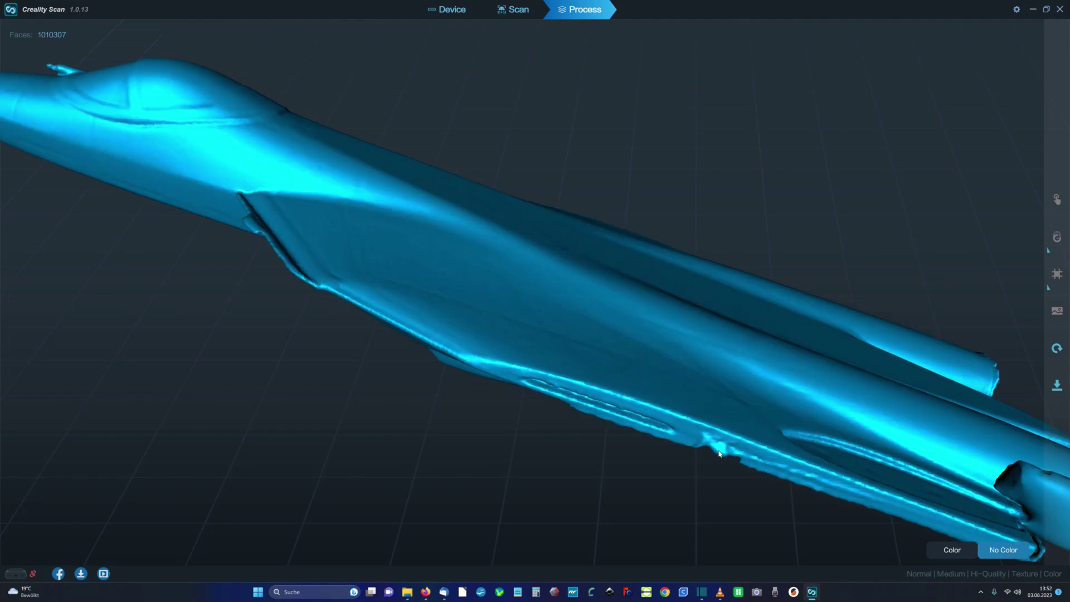
{"action": "left_click_drag", "start_coordinate": [969, 441], "coordinate": [674, 476]}
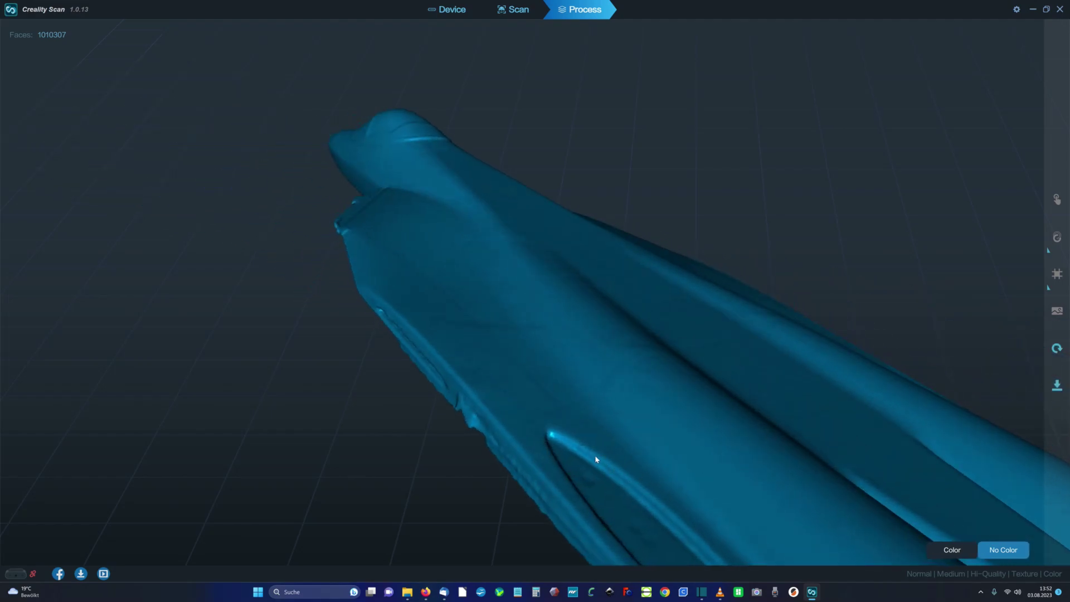
{"action": "left_click_drag", "start_coordinate": [597, 460], "coordinate": [715, 339]}
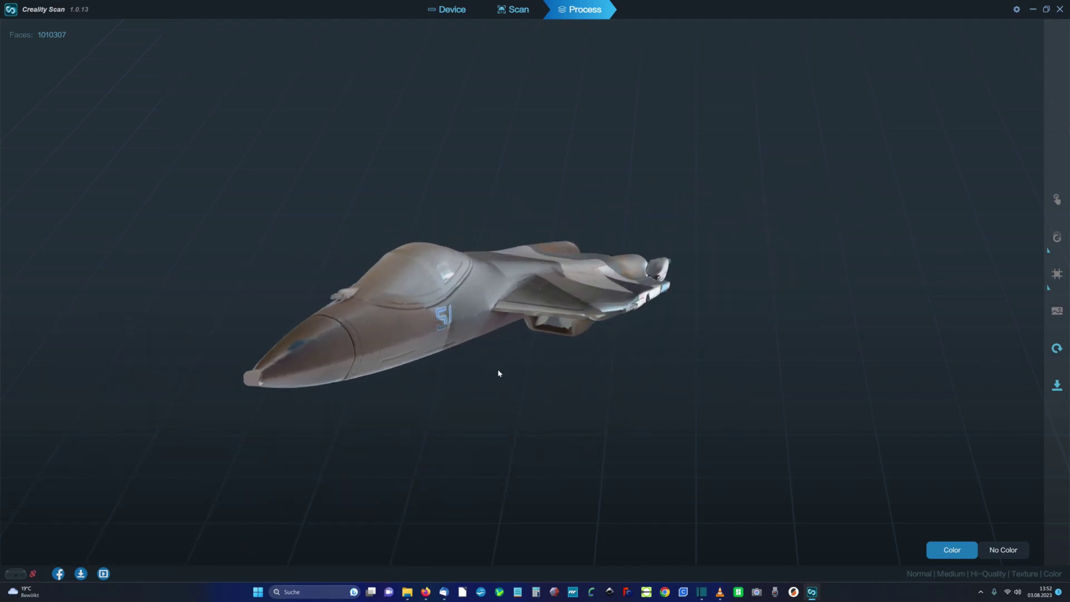
{"action": "left_click_drag", "start_coordinate": [460, 372], "coordinate": [625, 217]}
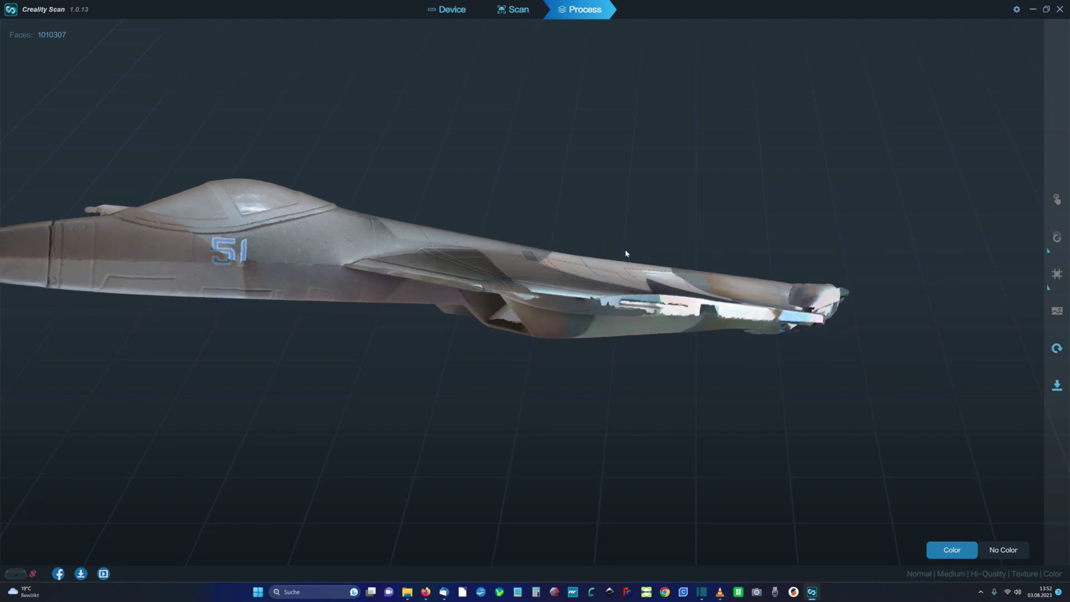
{"action": "left_click_drag", "start_coordinate": [561, 297], "coordinate": [549, 186]}
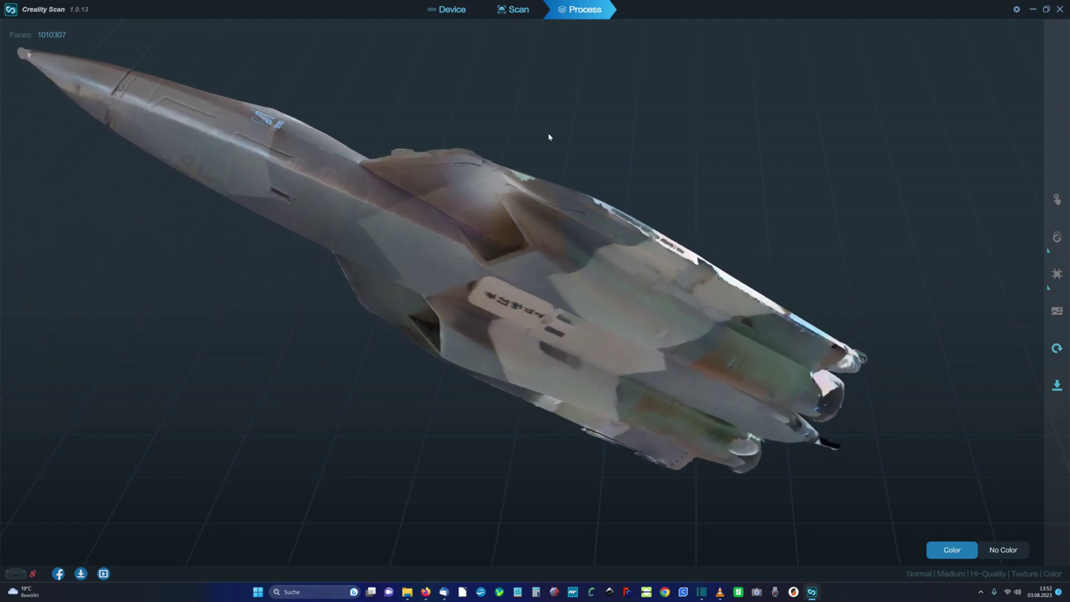
{"action": "left_click_drag", "start_coordinate": [556, 145], "coordinate": [612, 205]}
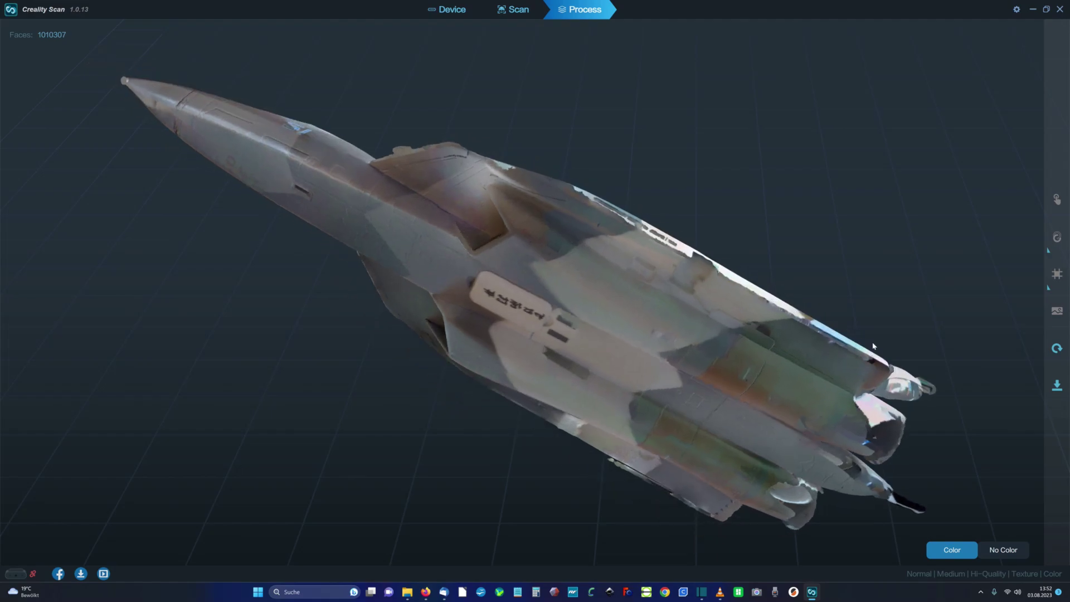
{"action": "left_click_drag", "start_coordinate": [874, 346], "coordinate": [465, 368]}
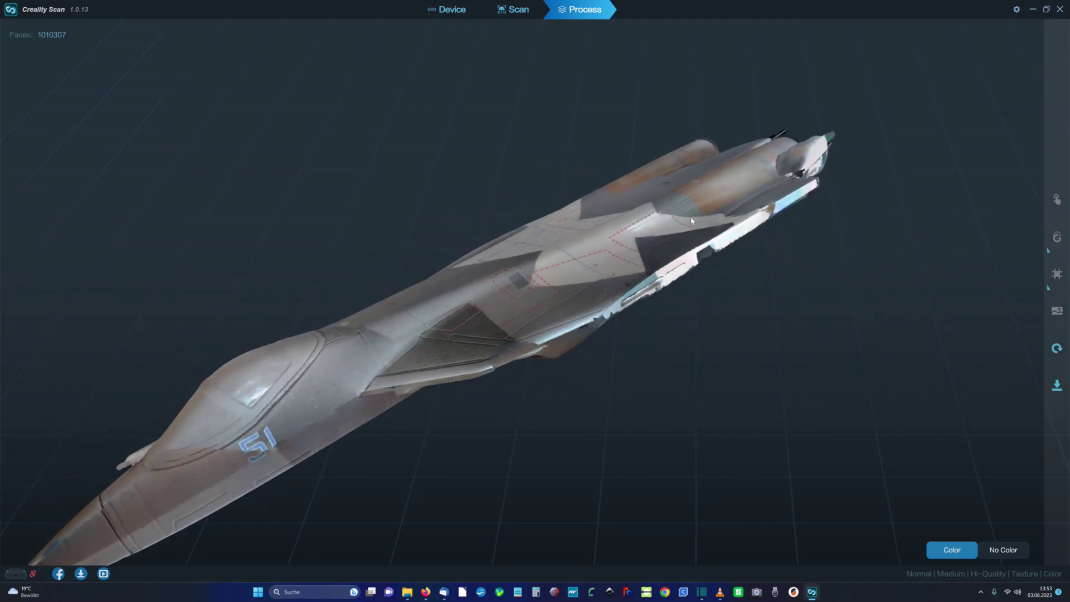
{"action": "left_click_drag", "start_coordinate": [698, 323], "coordinate": [633, 512]}
{"action": "left_click_drag", "start_coordinate": [716, 427], "coordinate": [676, 473]}
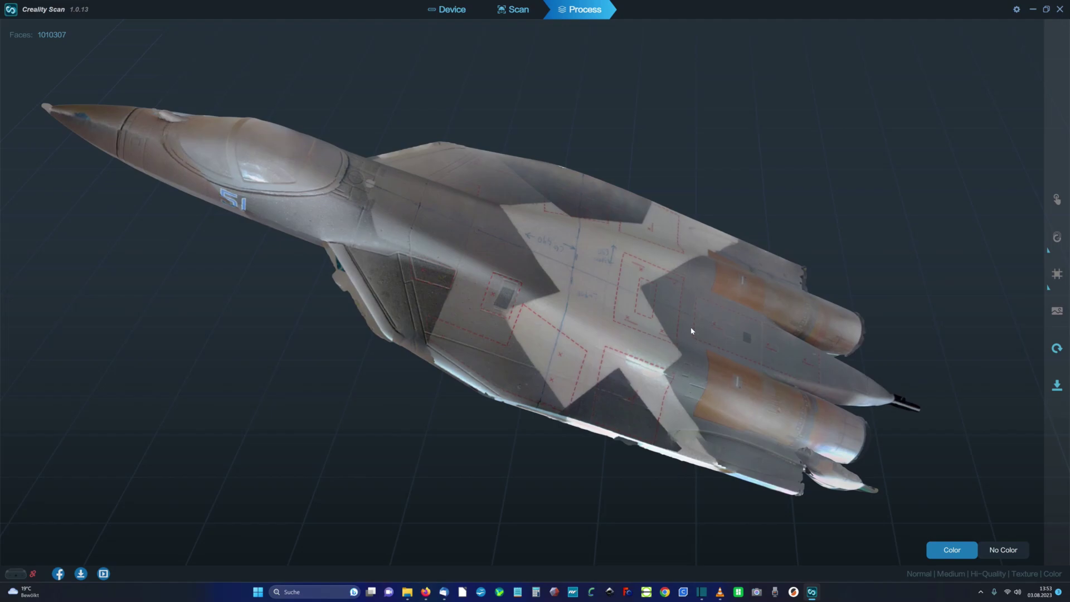
{"action": "left_click_drag", "start_coordinate": [691, 331], "coordinate": [685, 342]}
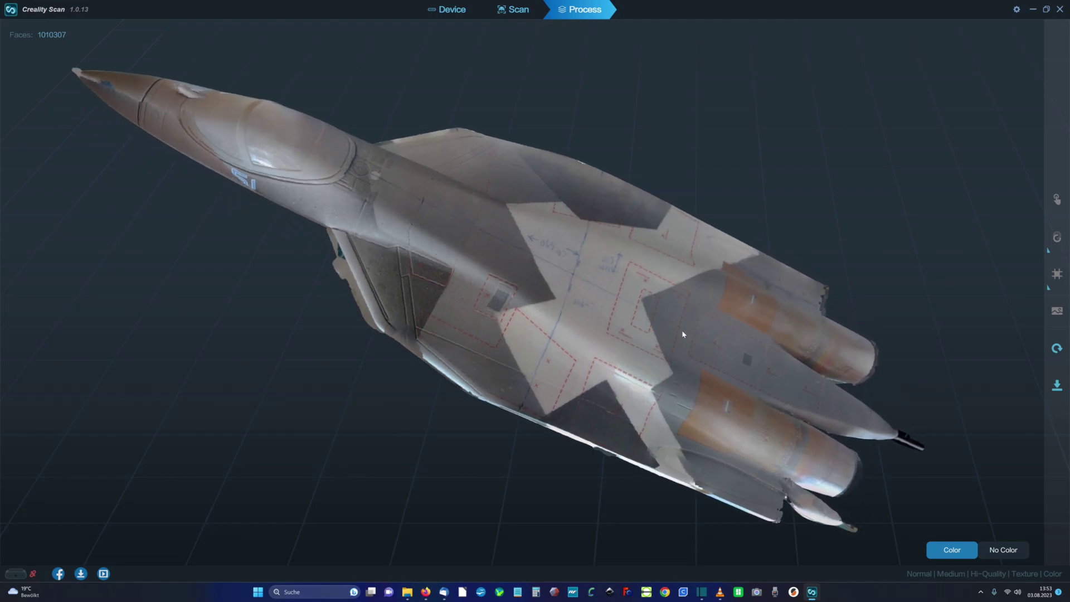